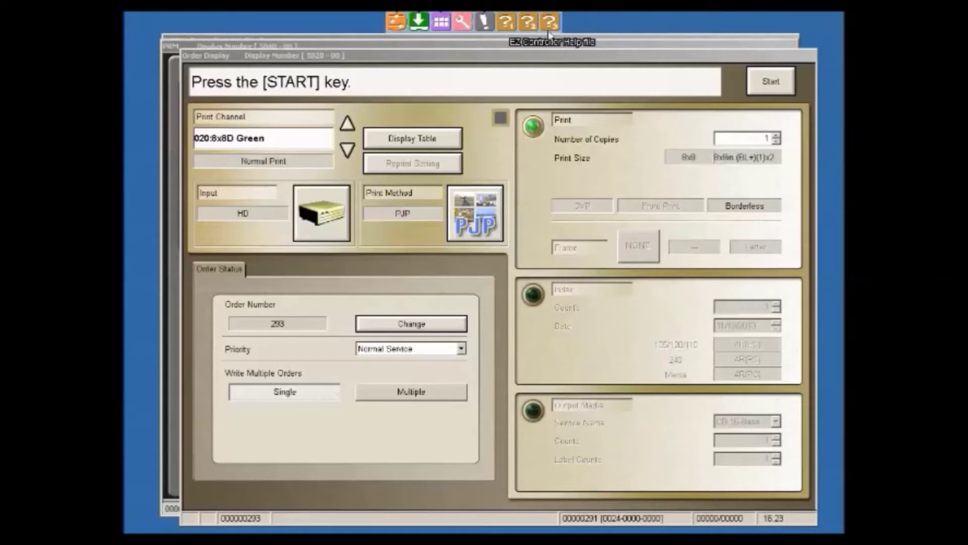
Go from the main display through the order input screen to the Photo Retouching Module (PRM) screen
left_click(404, 26)
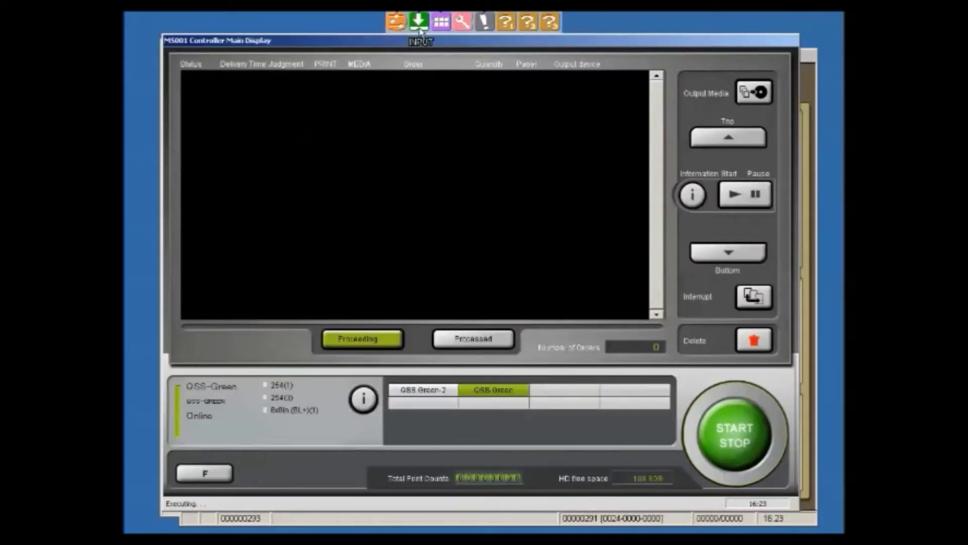
left_click(422, 25)
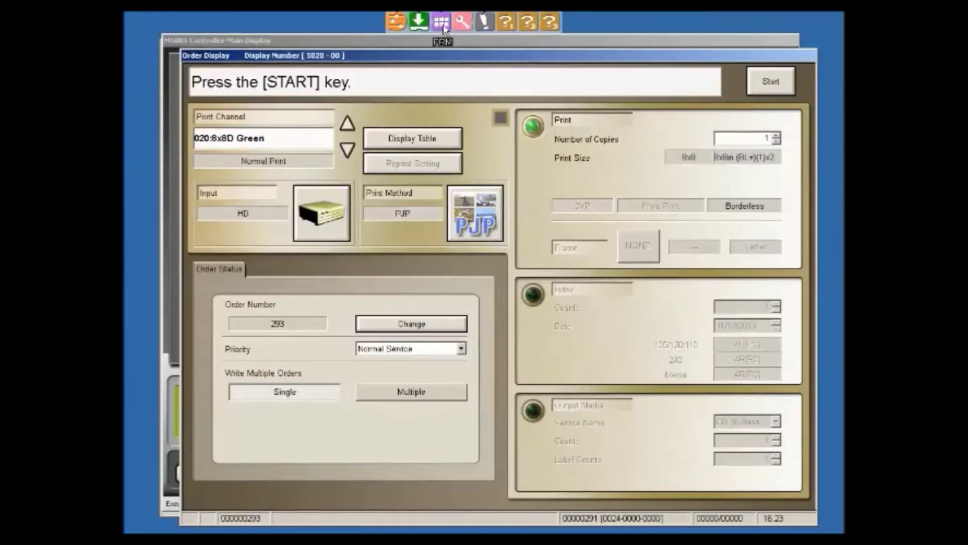
left_click(441, 24)
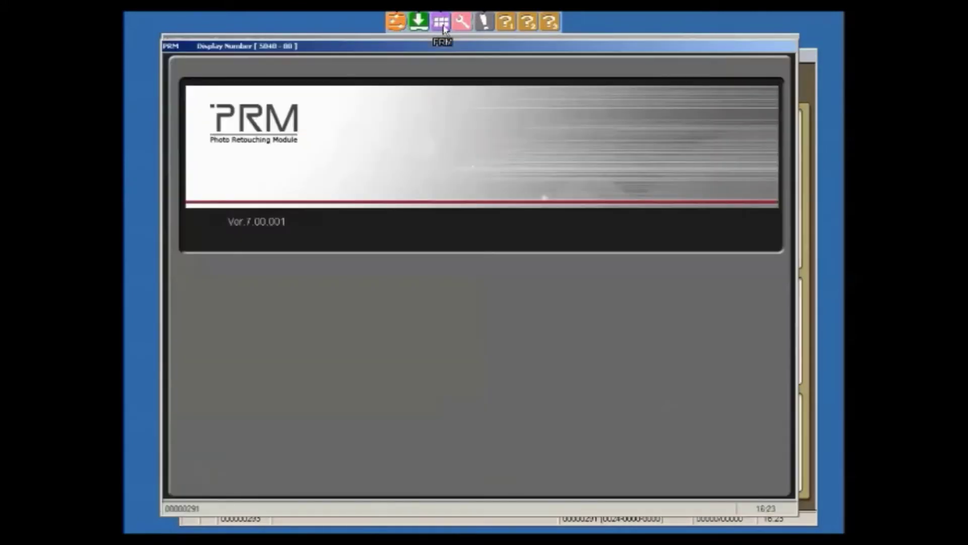
left_click(485, 23)
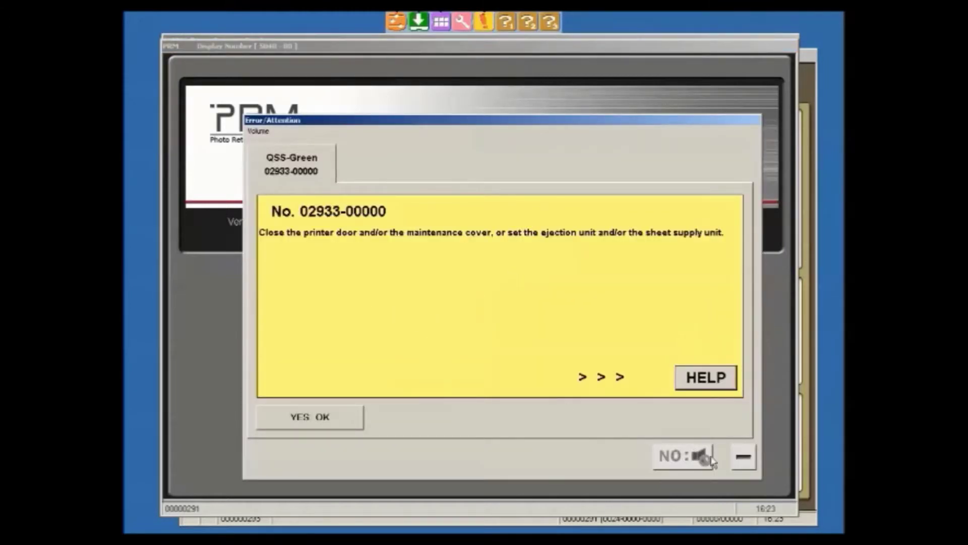
left_click(740, 463)
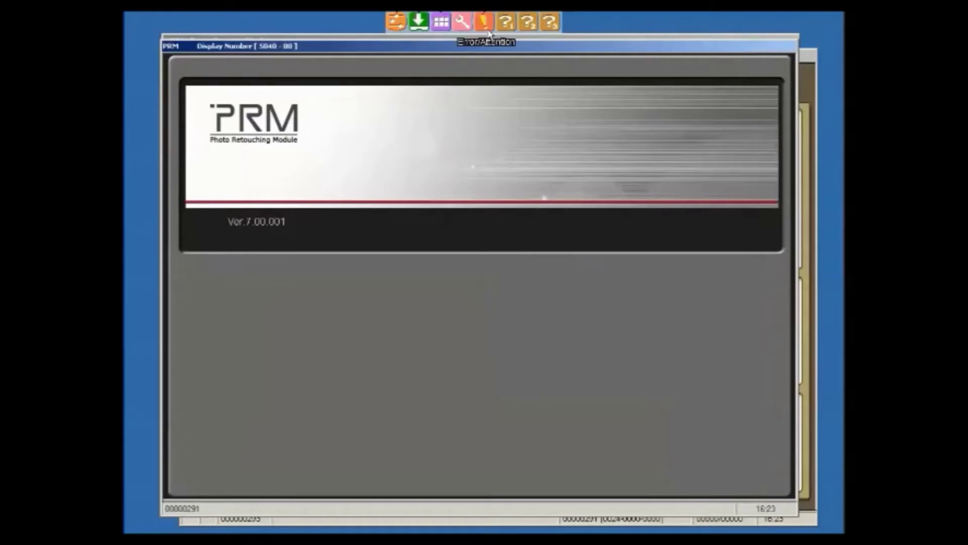
left_click(488, 32)
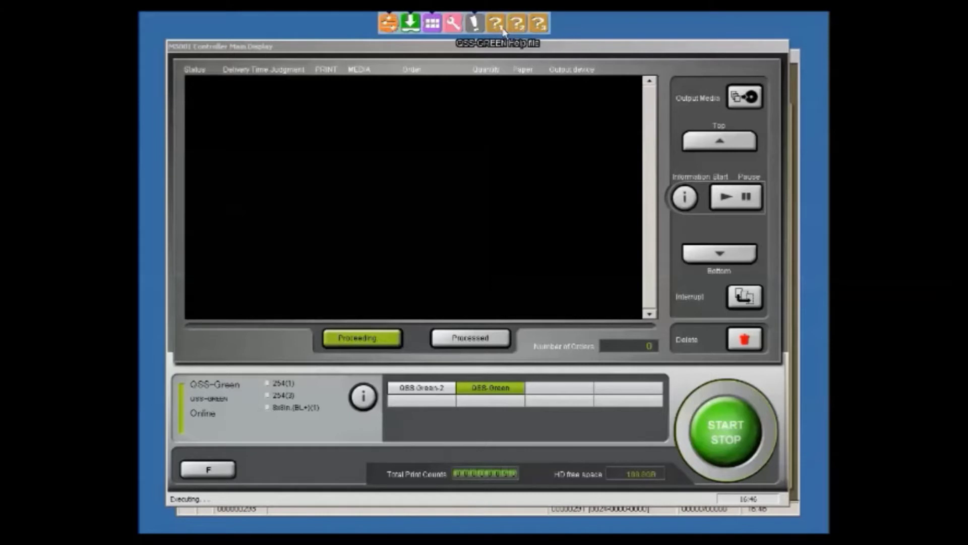
left_click(539, 26)
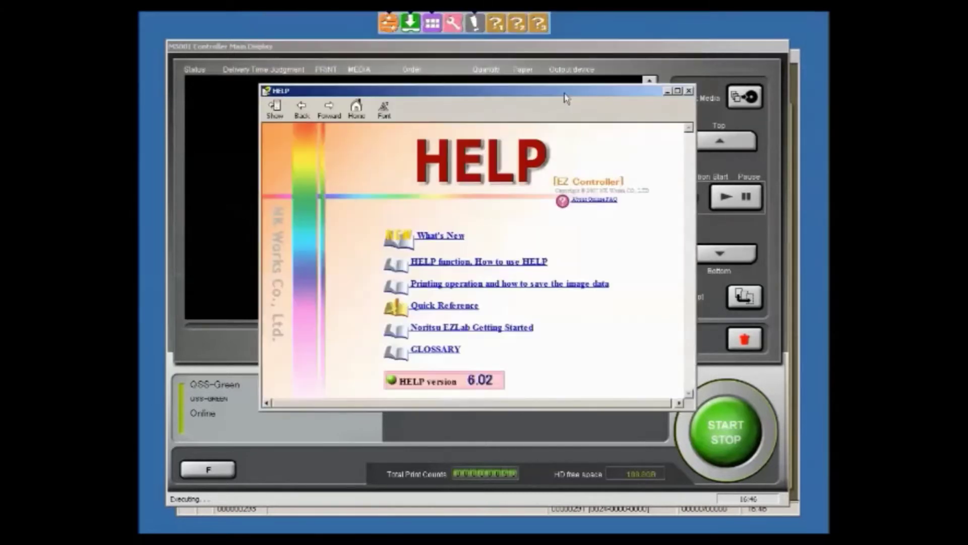
Read the help's What's New, How to use HELP and printing operation pages, returning to contents after each
left_click(447, 235)
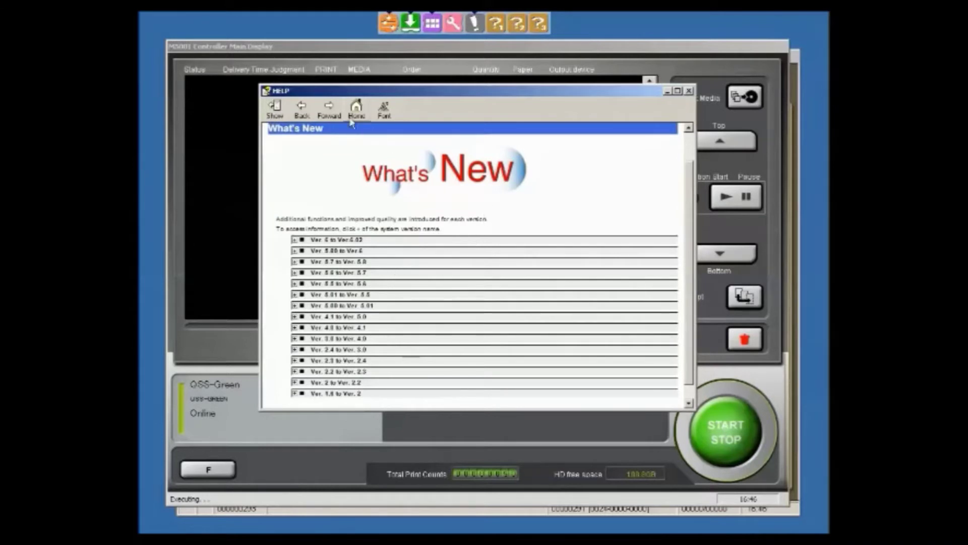
left_click(308, 112)
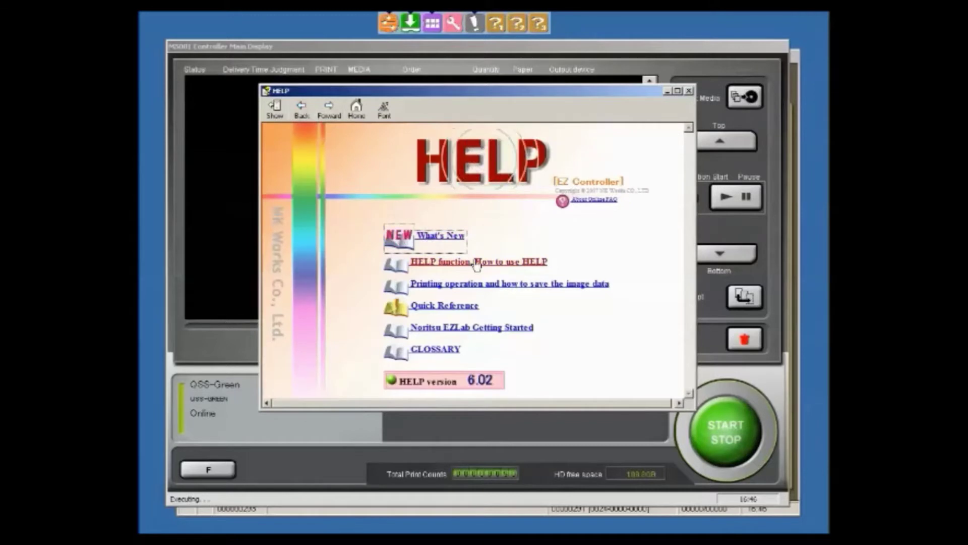
left_click(476, 264)
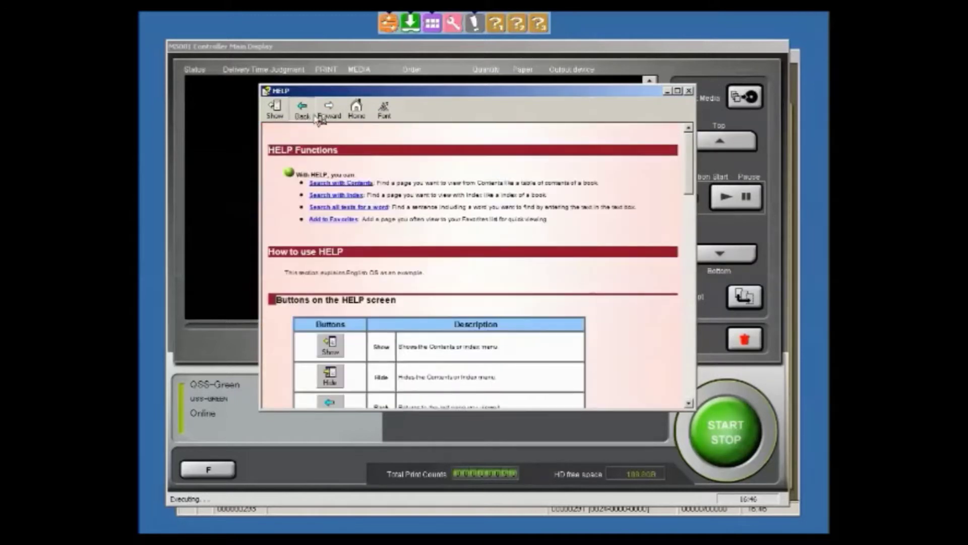
left_click(301, 108)
left_click(486, 287)
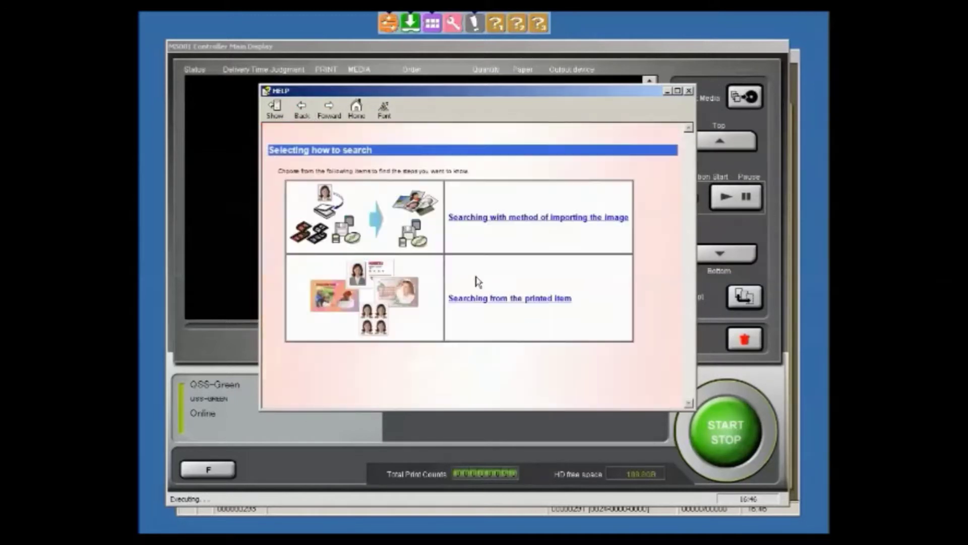
left_click(300, 110)
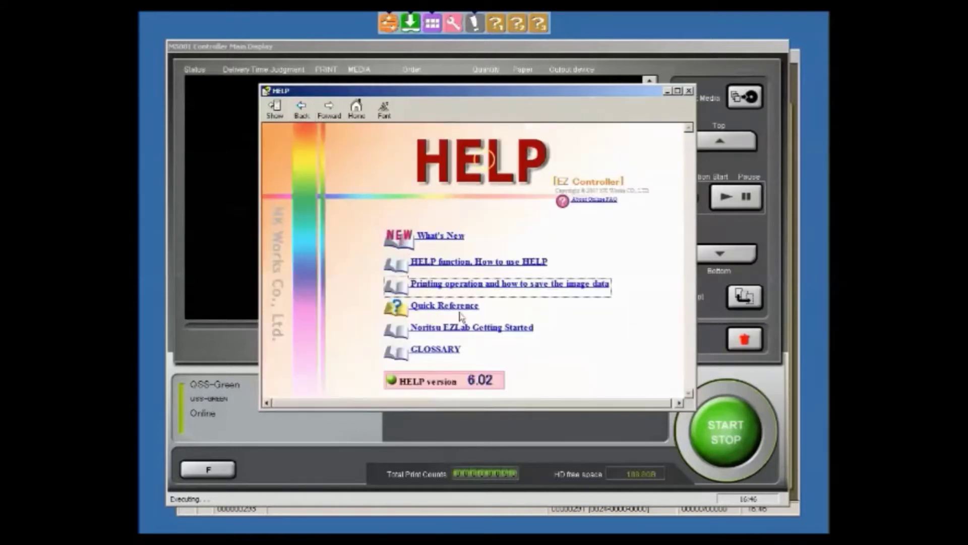
Look through the Quick Reference and GLOSSARY pages, ending back on the help contents
left_click(444, 305)
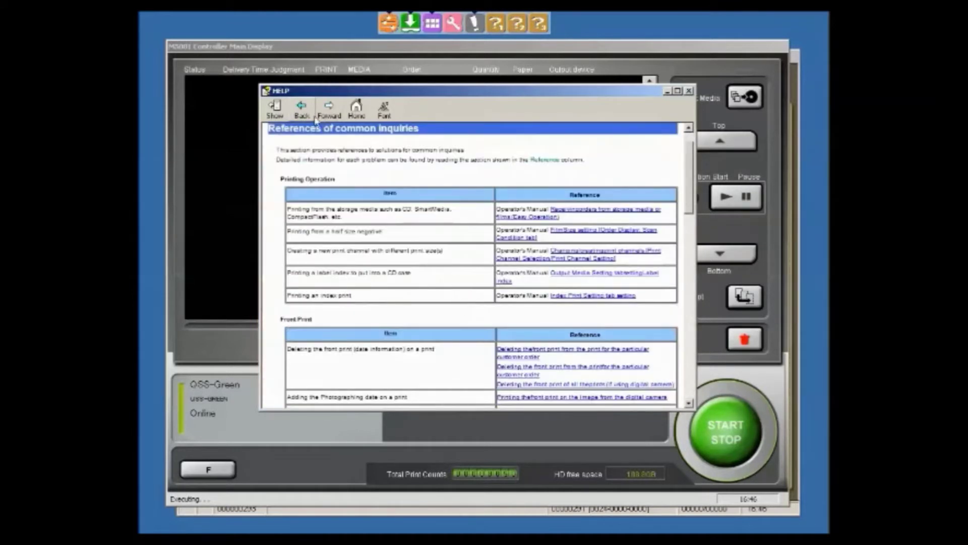
left_click(301, 108)
left_click(456, 351)
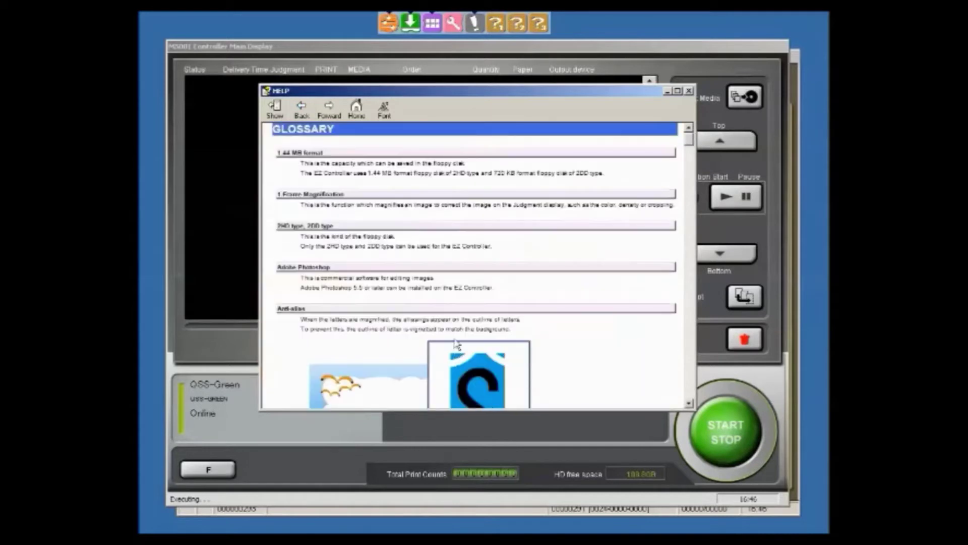
left_click(305, 115)
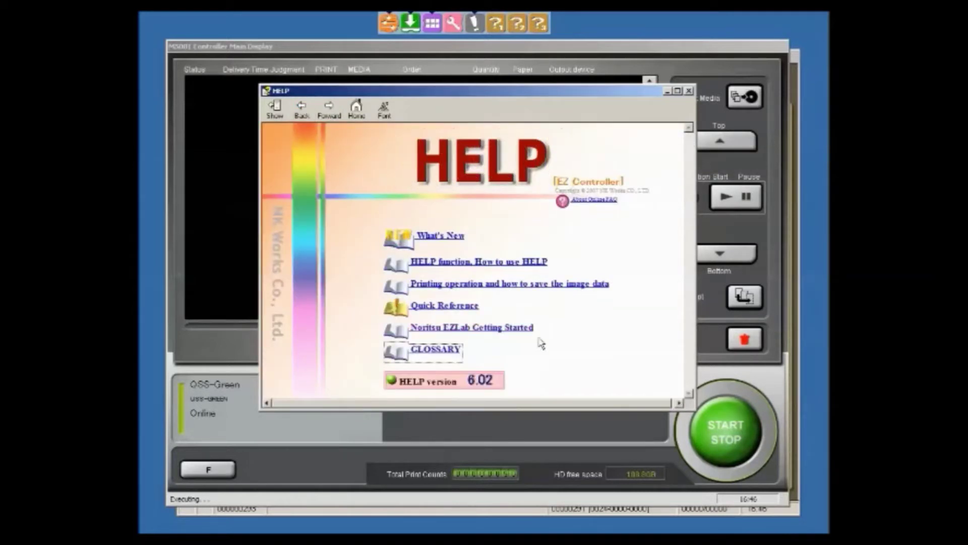
Show the help contents pane, expand the Operator's Manual and Troubleshooting Manual, then close help
left_click(275, 109)
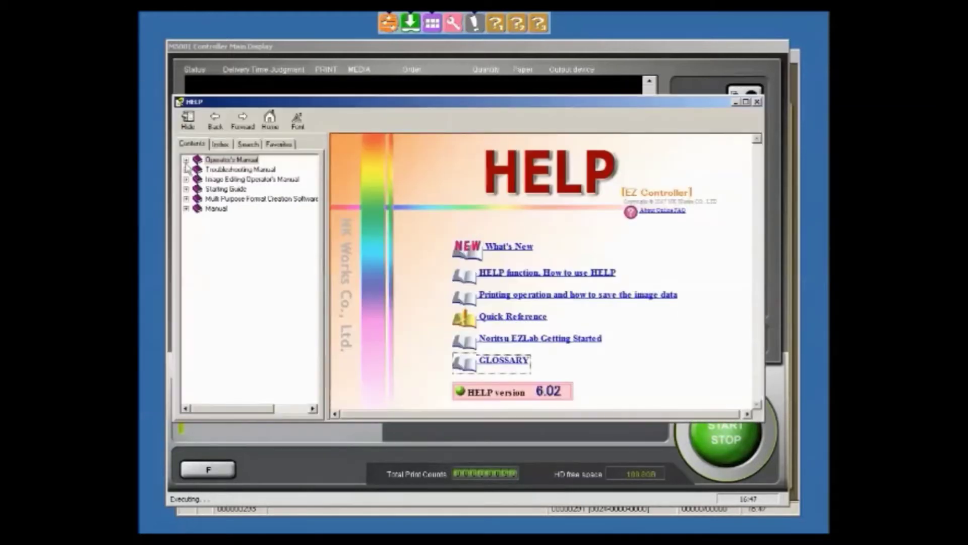
left_click(187, 160)
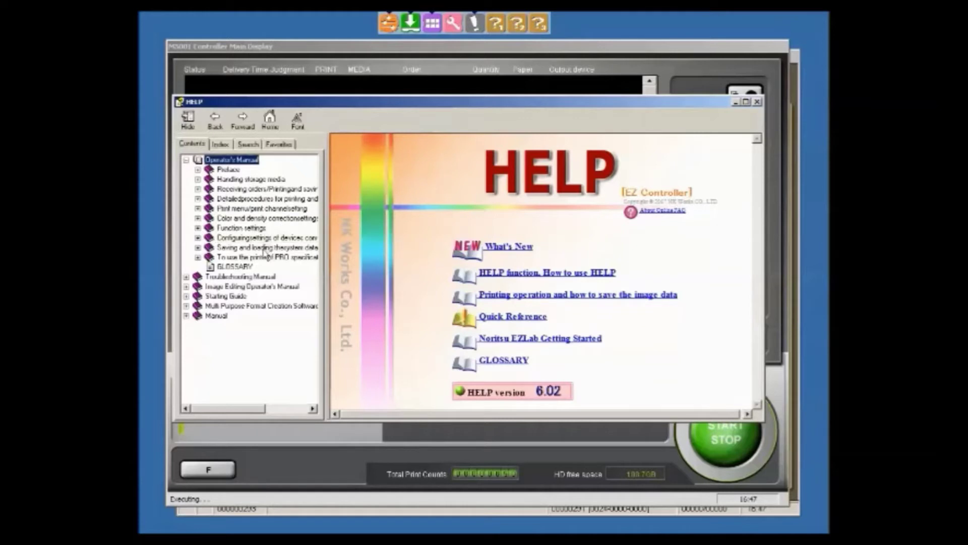
left_click(187, 160)
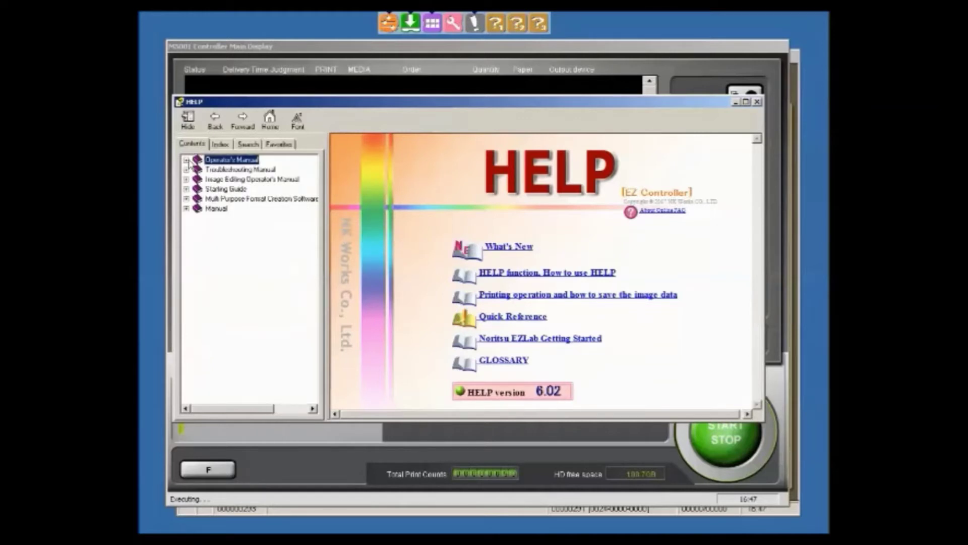
left_click(187, 170)
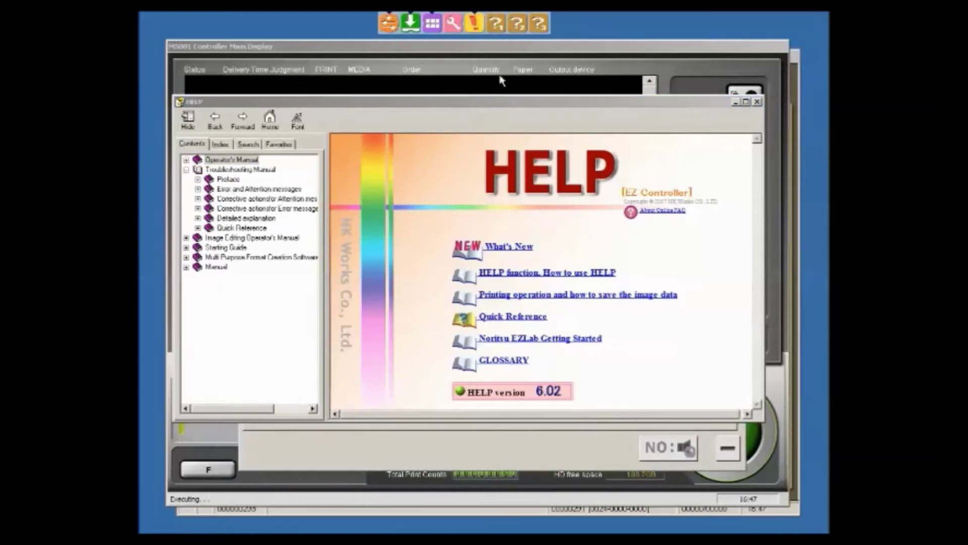
left_click(735, 102)
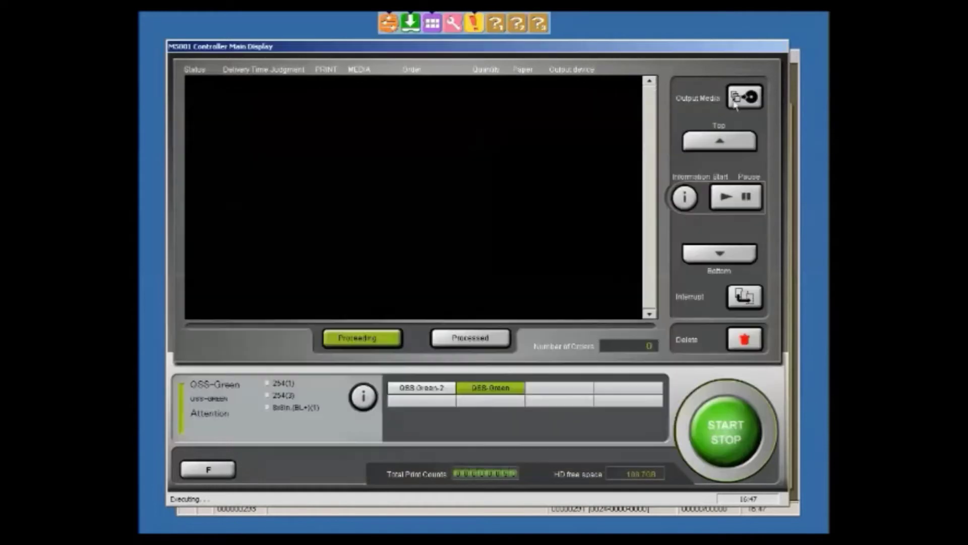
Read the help page for error 2933, close it, and dismiss the attention message
left_click(483, 27)
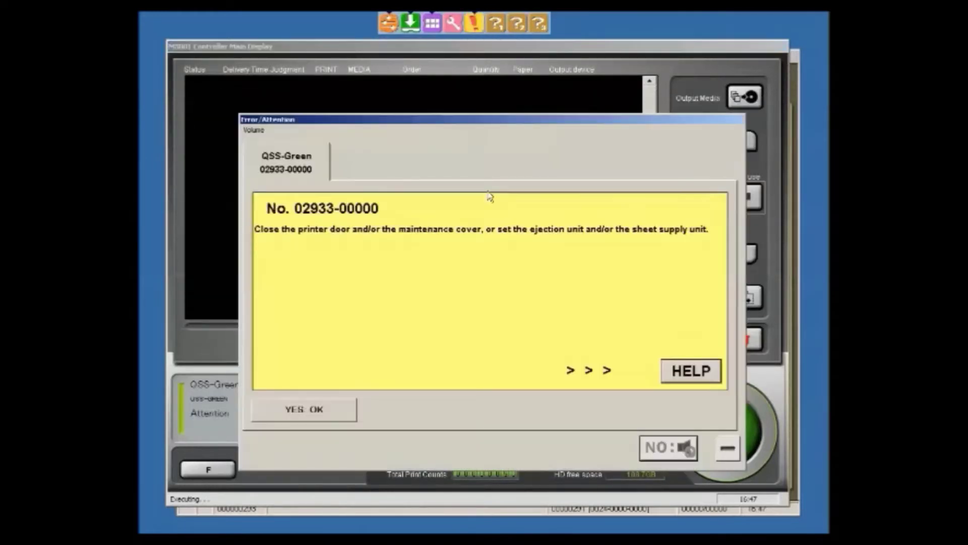
left_click(679, 378)
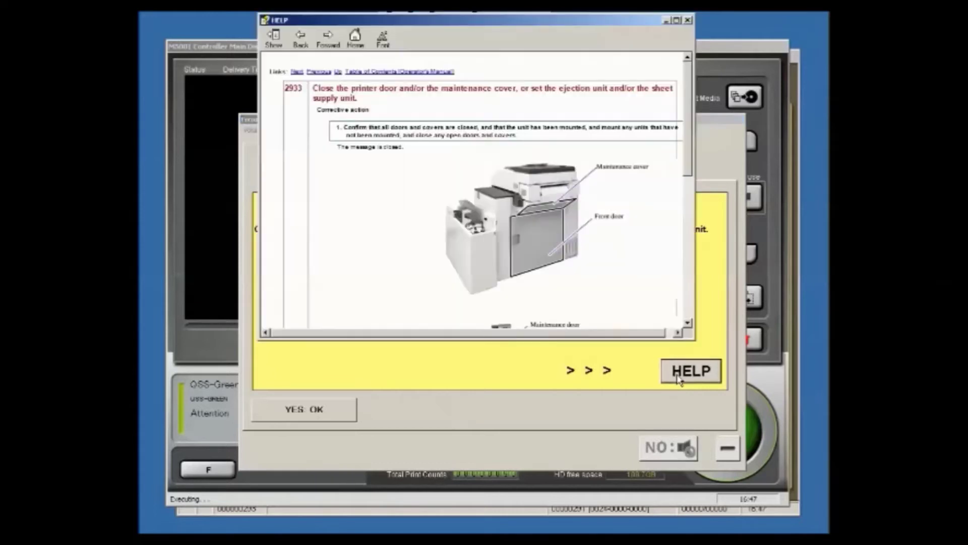
left_click_drag(581, 21, 578, 70)
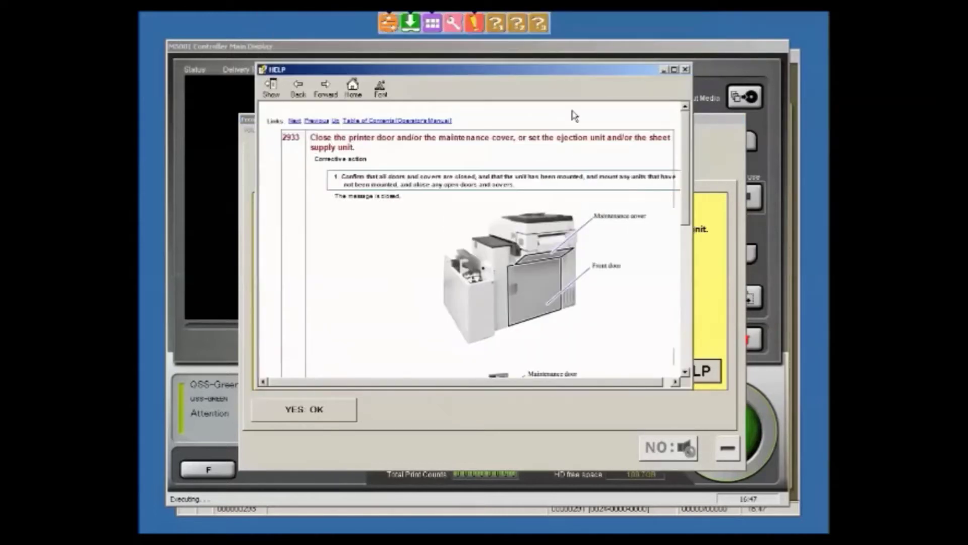
left_click(686, 70)
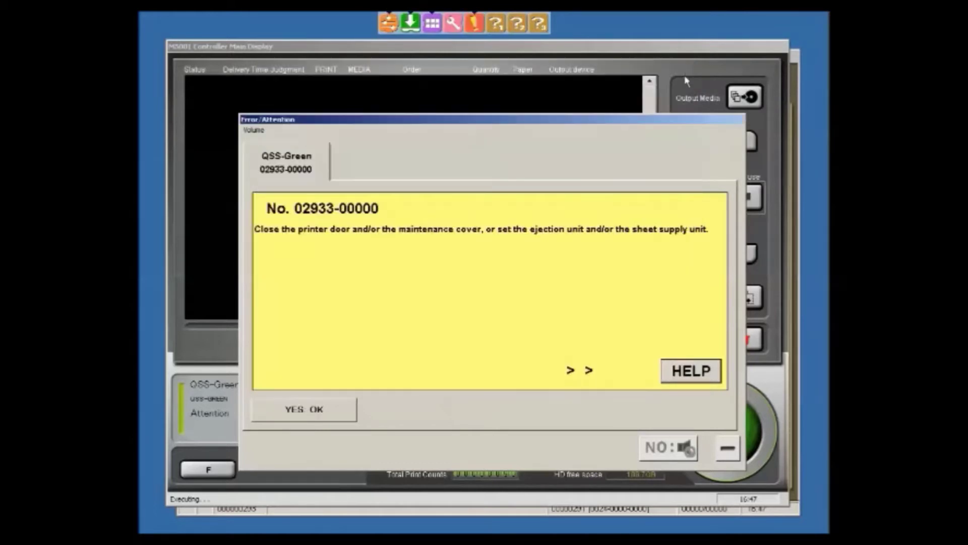
left_click(728, 450)
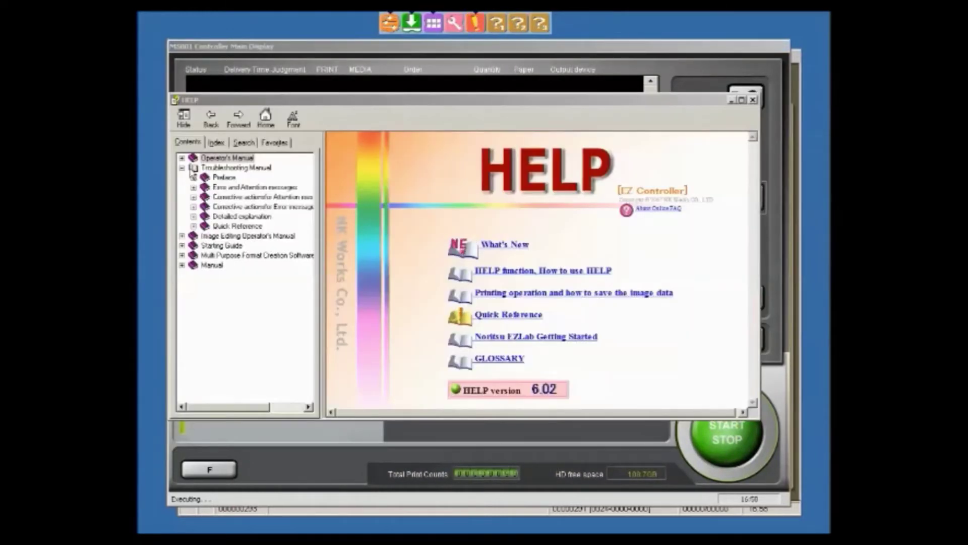
Browse the Troubleshooting, Image Editing Operator's Manual and Starting Guide sections in the help contents
left_click(182, 169)
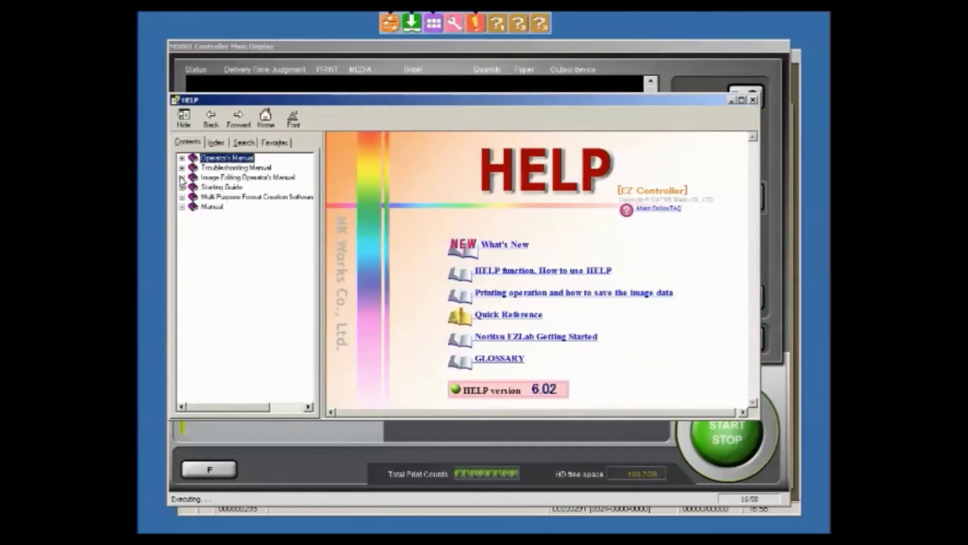
left_click(181, 178)
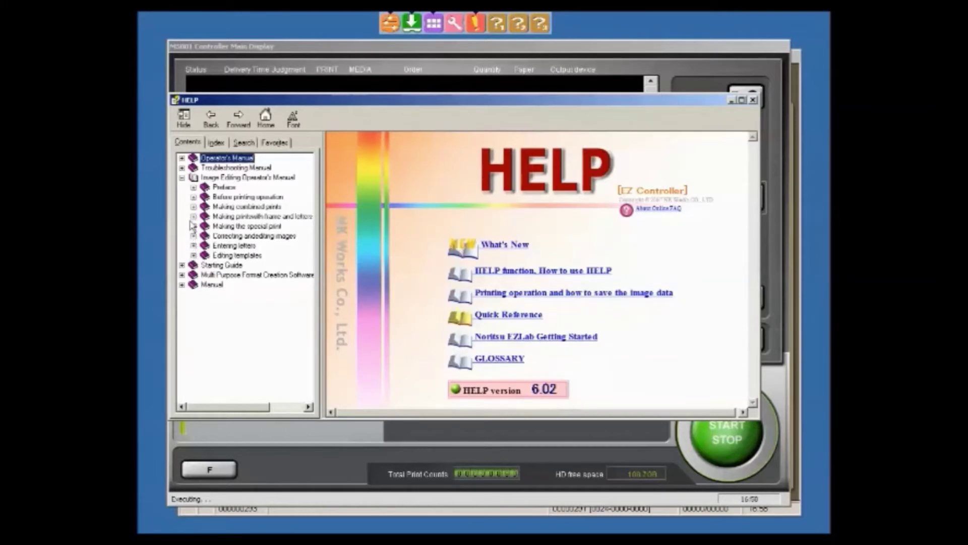
left_click(181, 177)
left_click(181, 187)
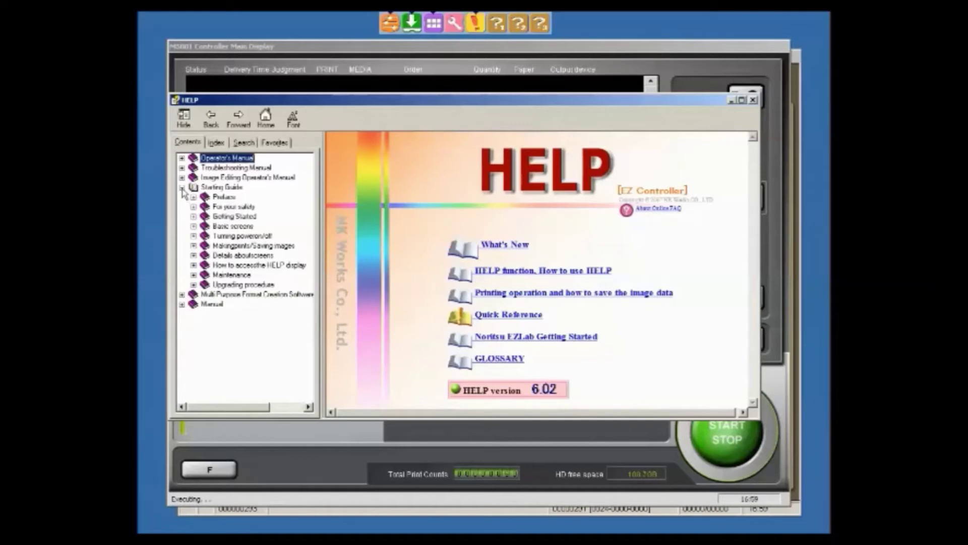
left_click(182, 188)
Browse the Multi Purpose Format Creation Software and Manual sections, view the keyword Index, then return to the main display
left_click(182, 197)
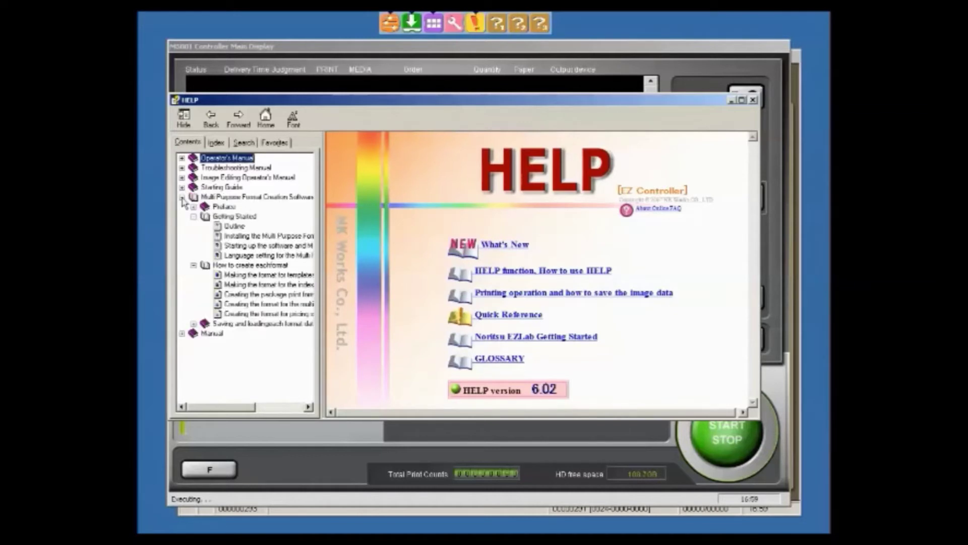
left_click(193, 268)
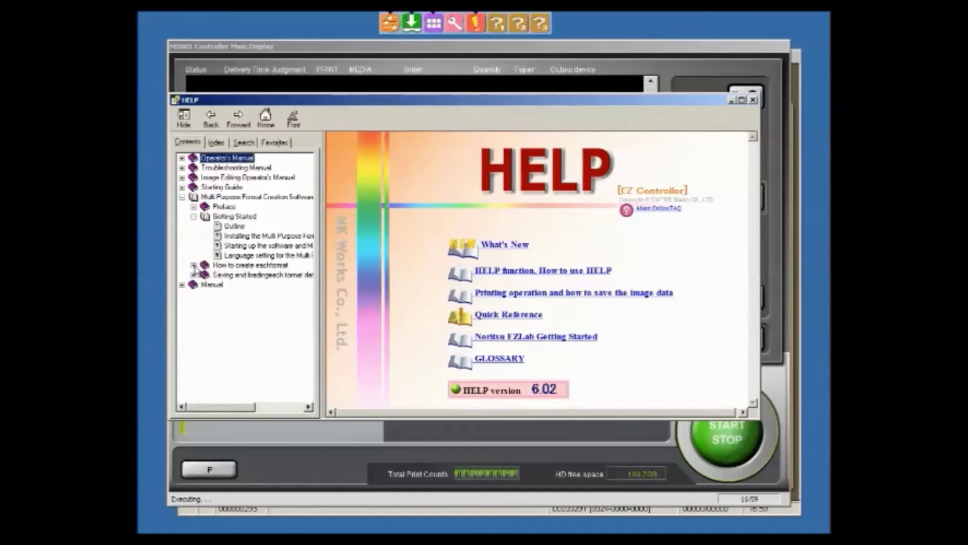
left_click(194, 217)
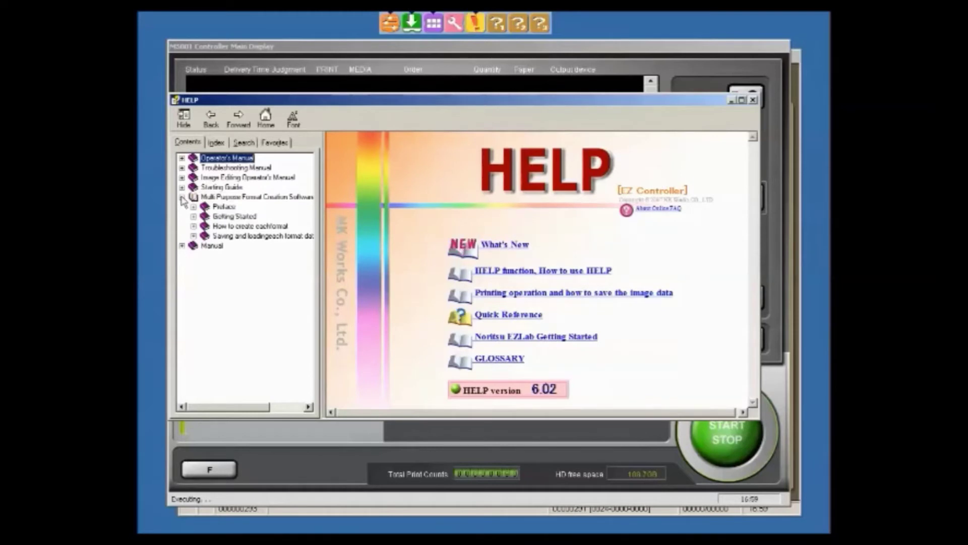
left_click(182, 198)
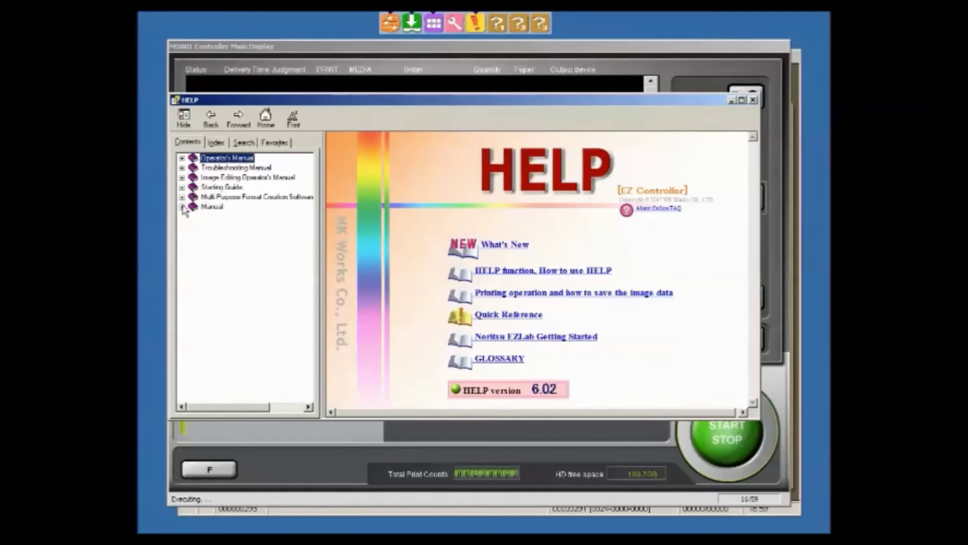
left_click(183, 207)
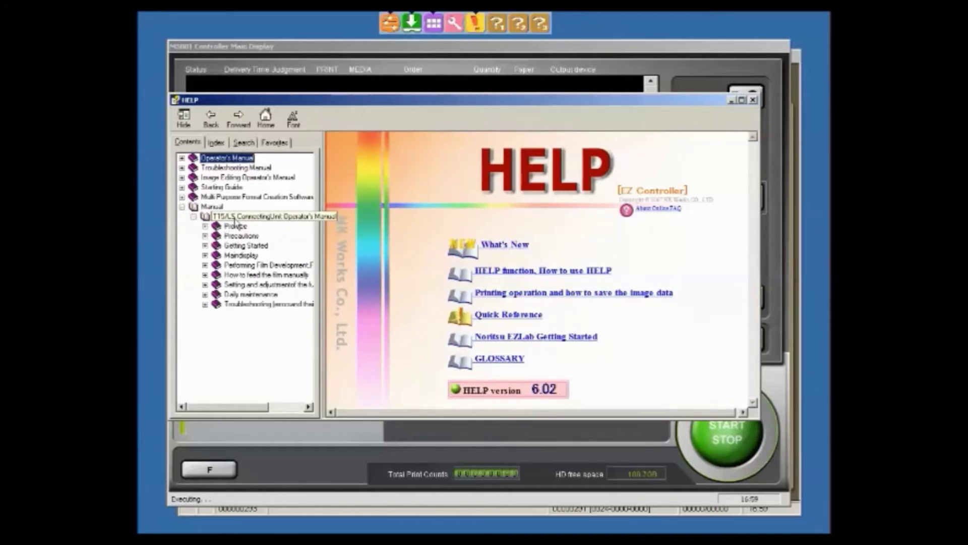
left_click(215, 143)
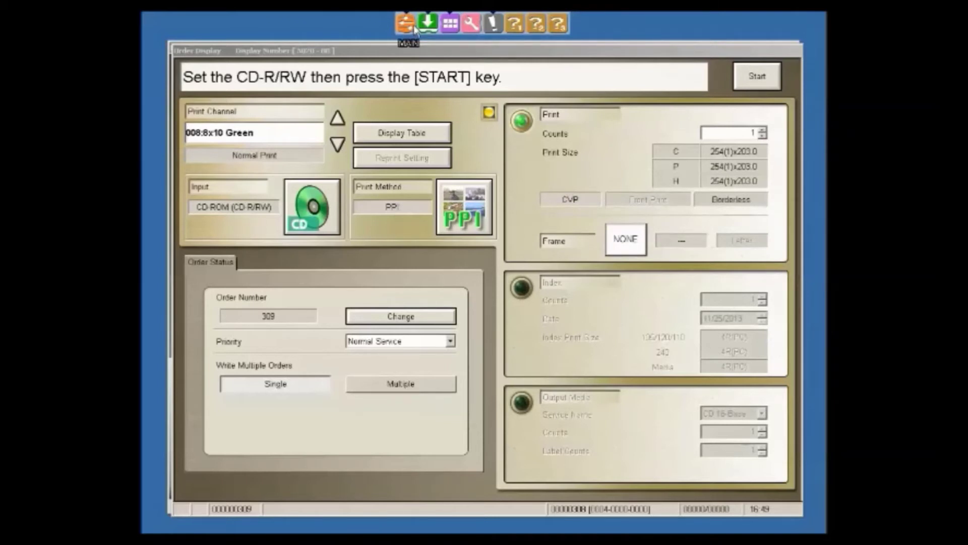
left_click(414, 29)
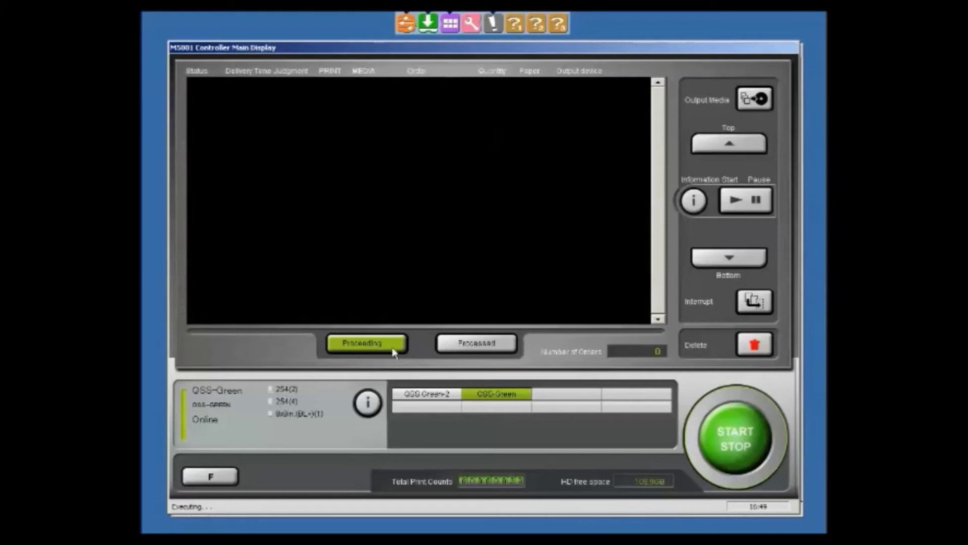
View the Processed orders list, then switch back to the Proceeding order queue
left_click(445, 352)
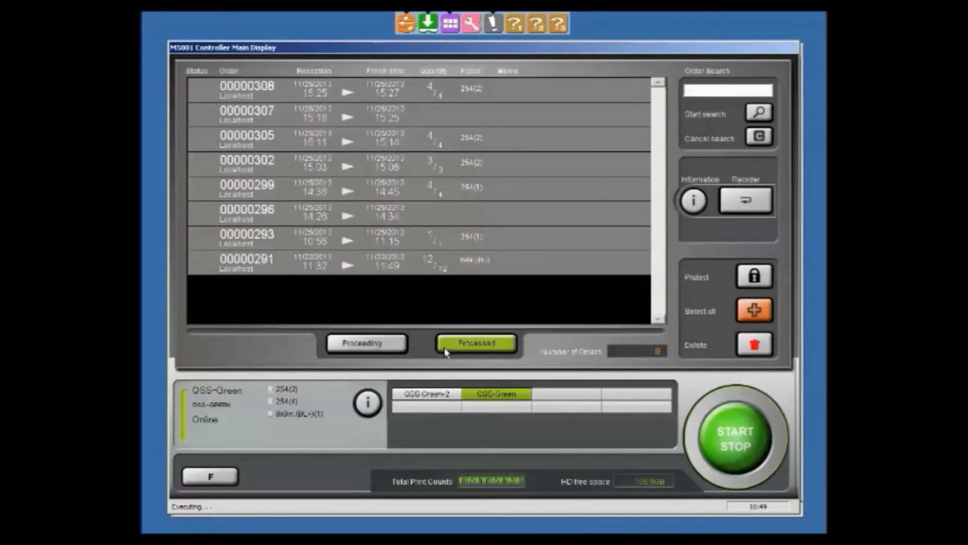
left_click(403, 345)
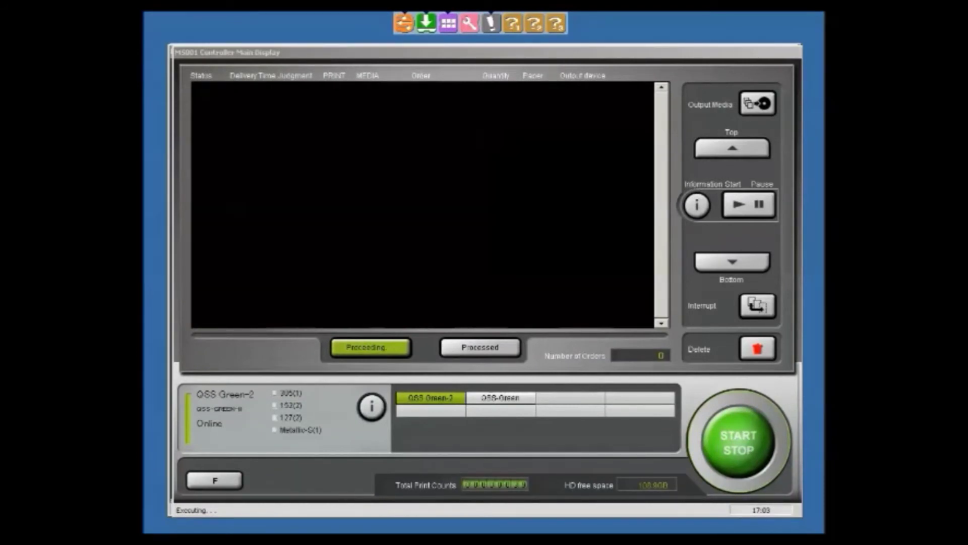
left_click(722, 461)
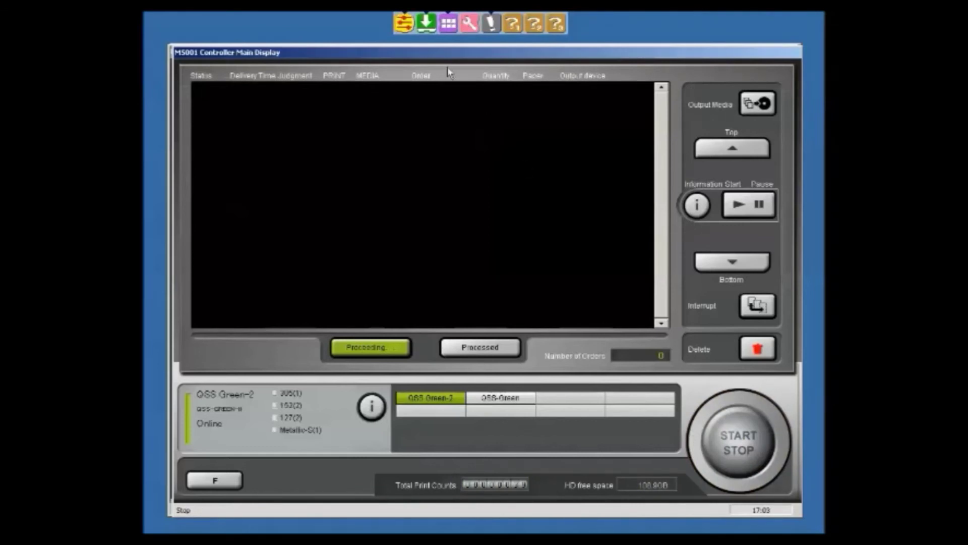
left_click(403, 23)
left_click(734, 451)
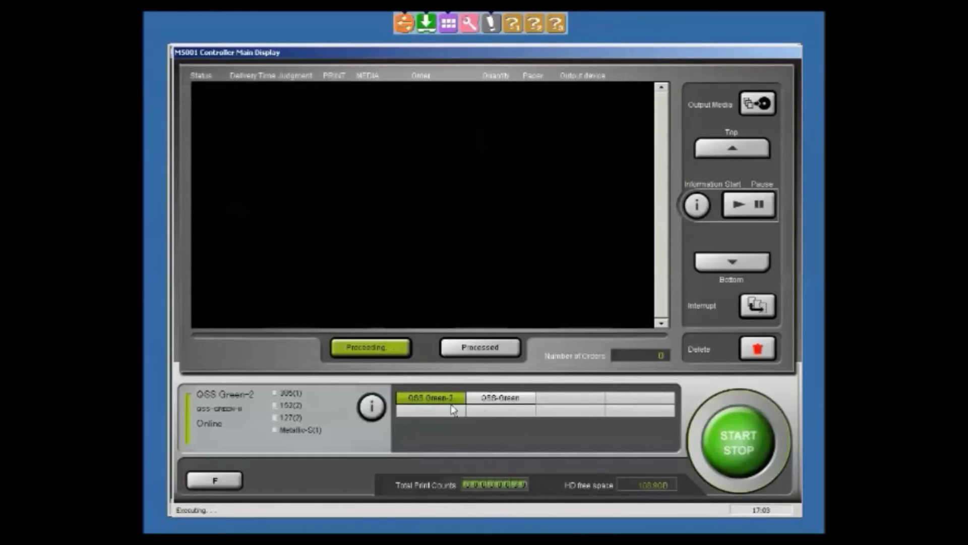
left_click(506, 404)
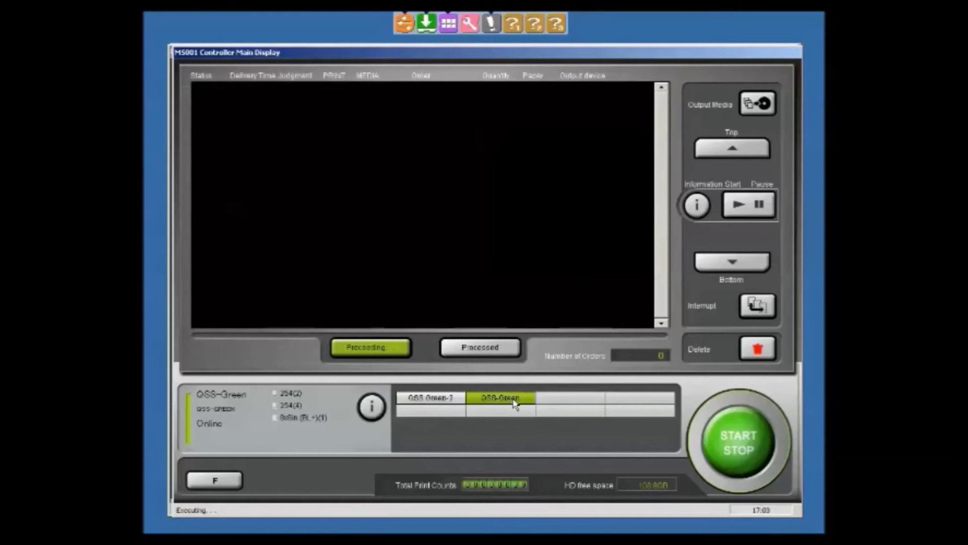
left_click(460, 402)
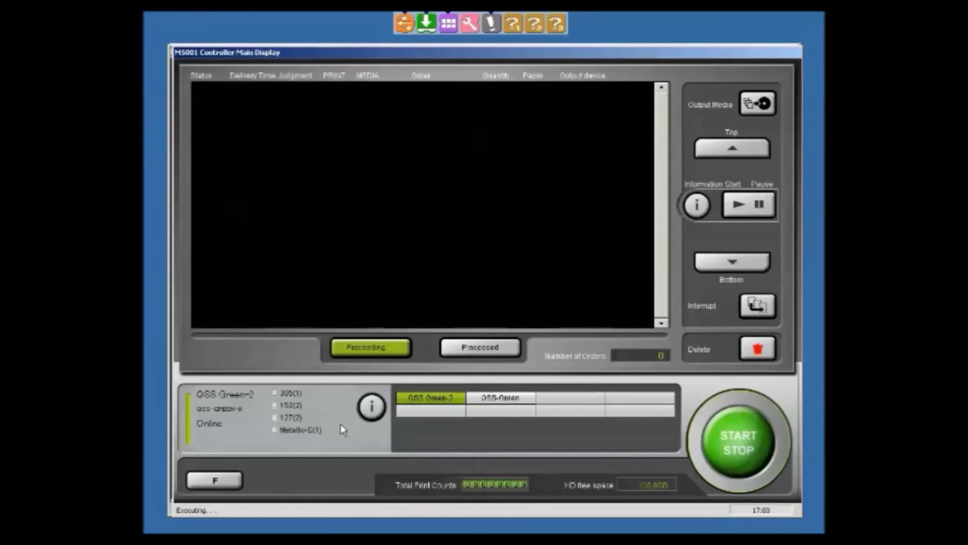
left_click(378, 411)
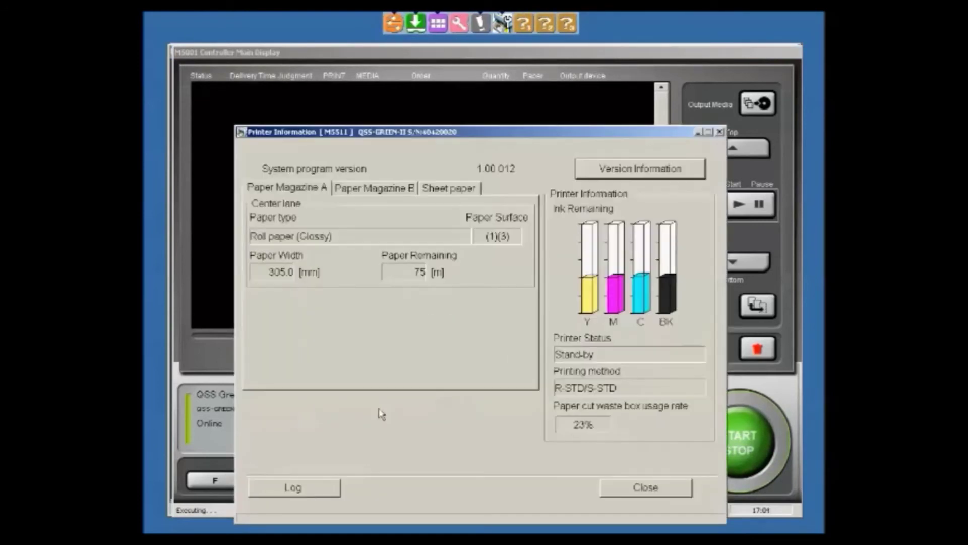
left_click(687, 490)
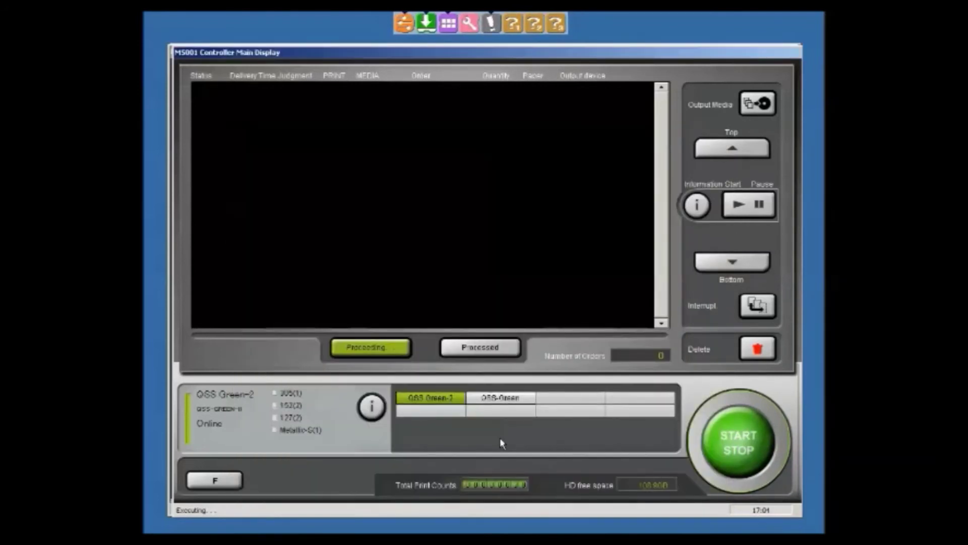
left_click(239, 481)
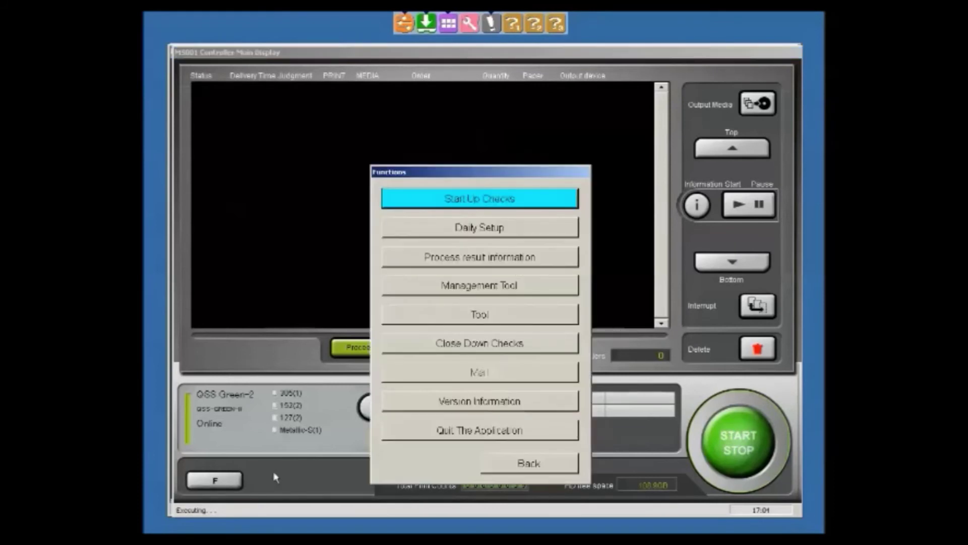
left_click(538, 289)
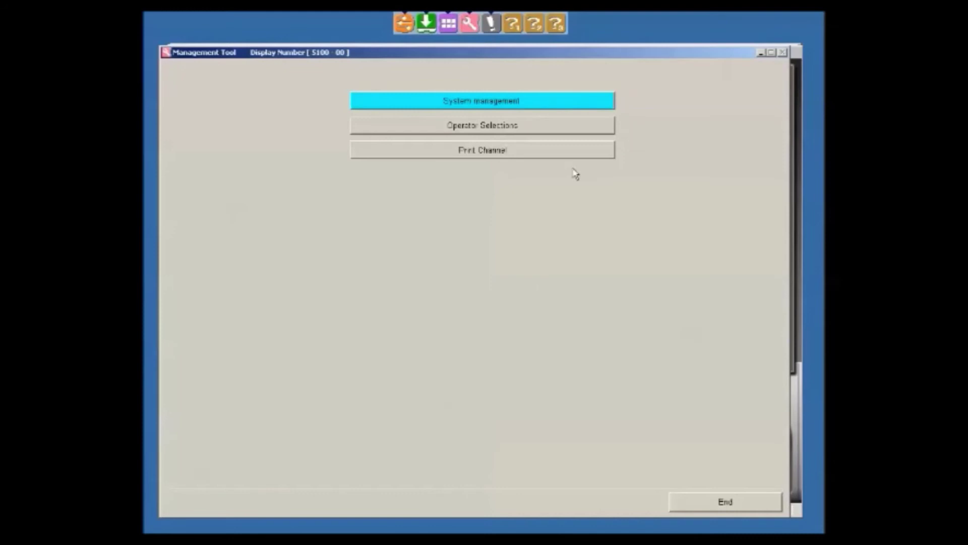
left_click(404, 23)
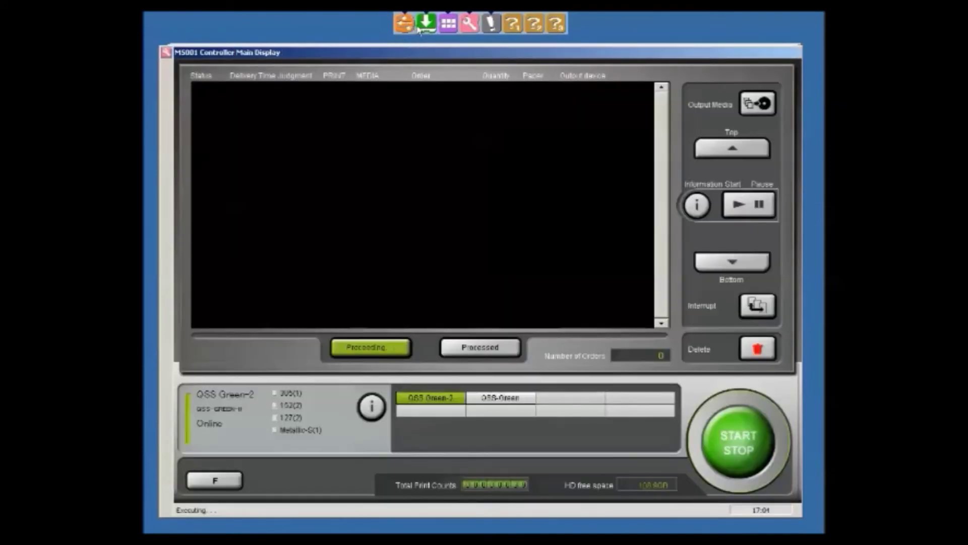
left_click(425, 25)
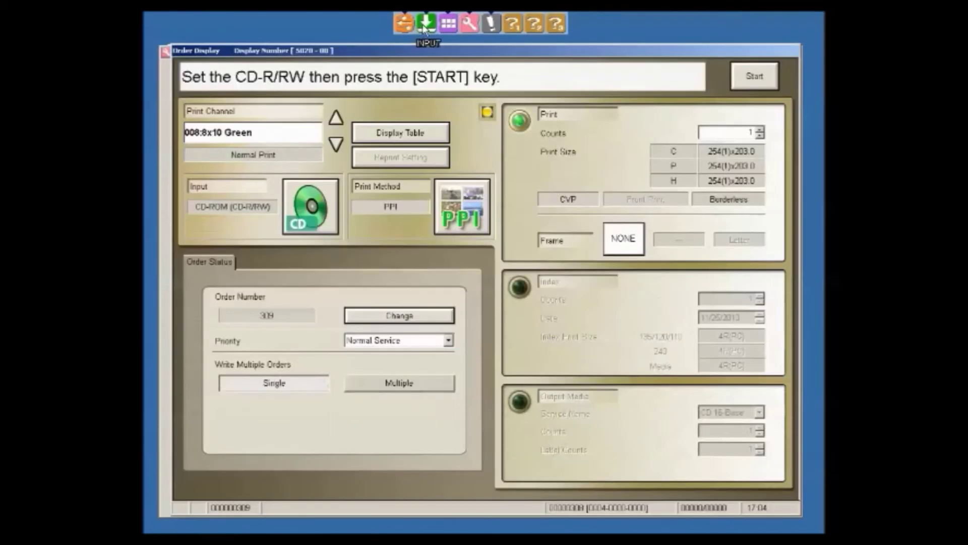
left_click(469, 25)
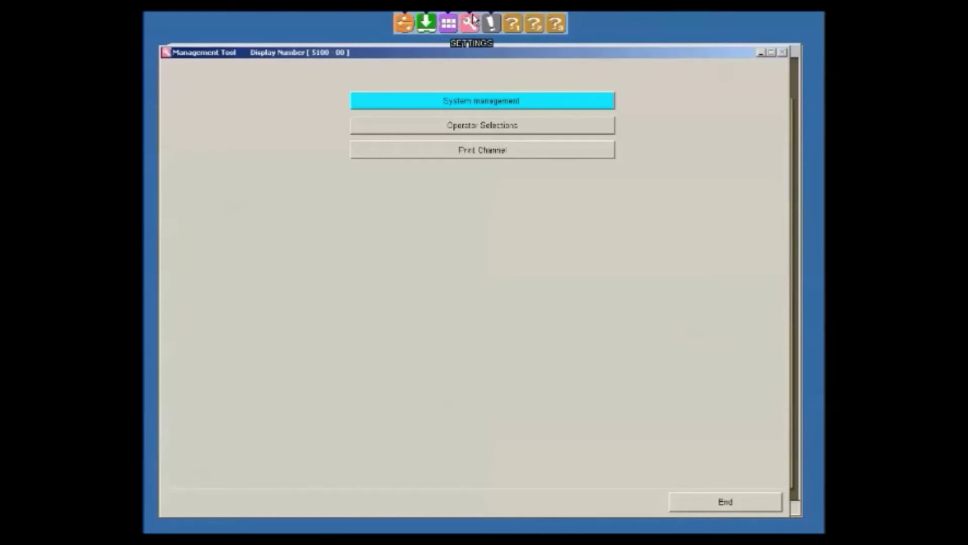
left_click(409, 30)
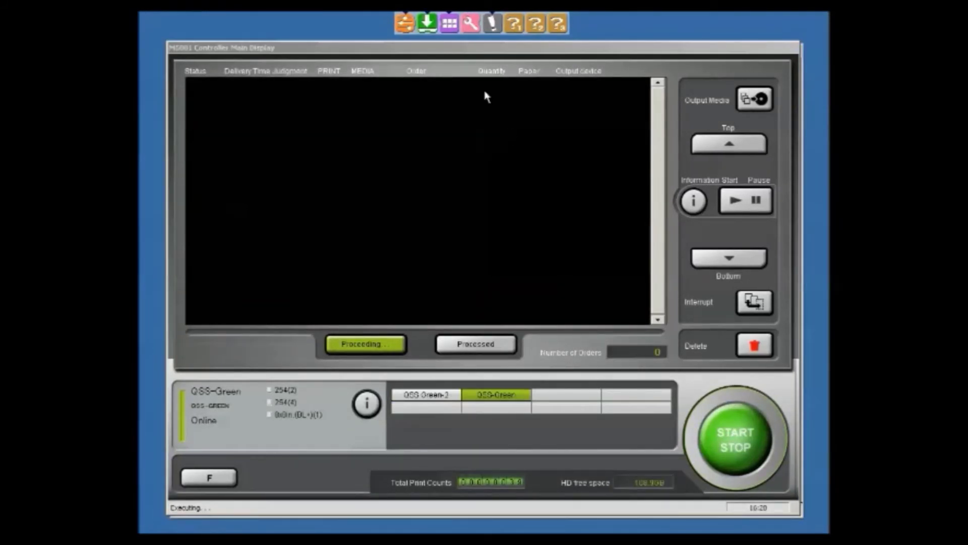
Open the Order Display on channel 008:8x10 Green, checking the channel table without changes
left_click(435, 31)
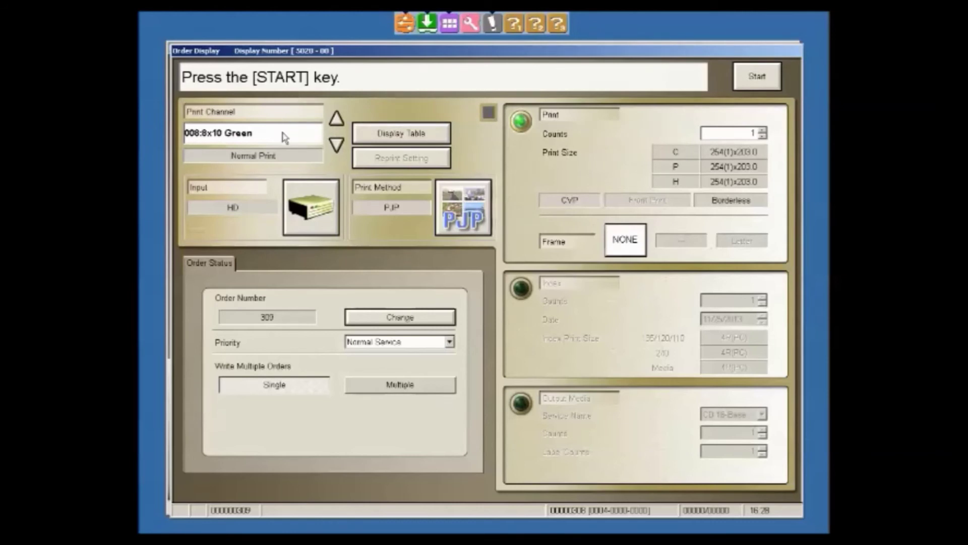
left_click(385, 138)
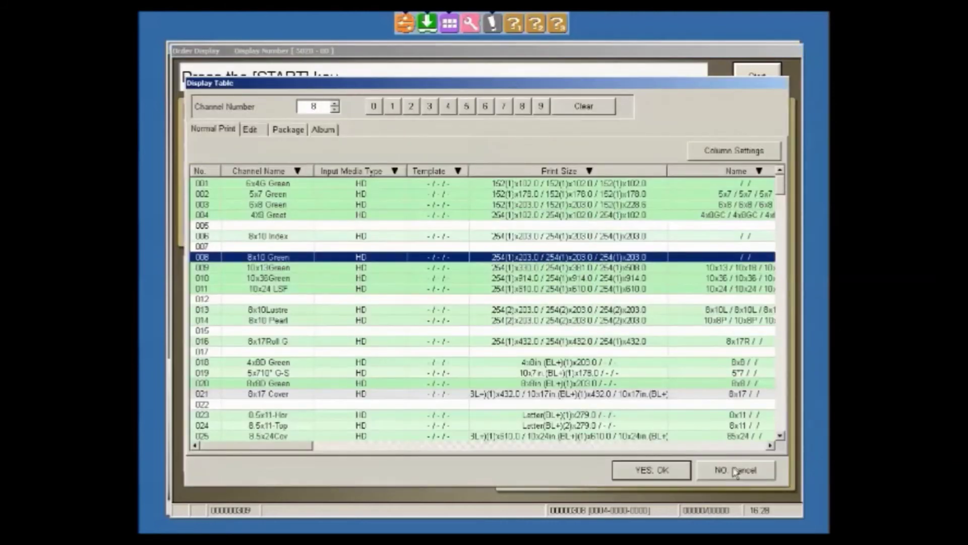
left_click(736, 471)
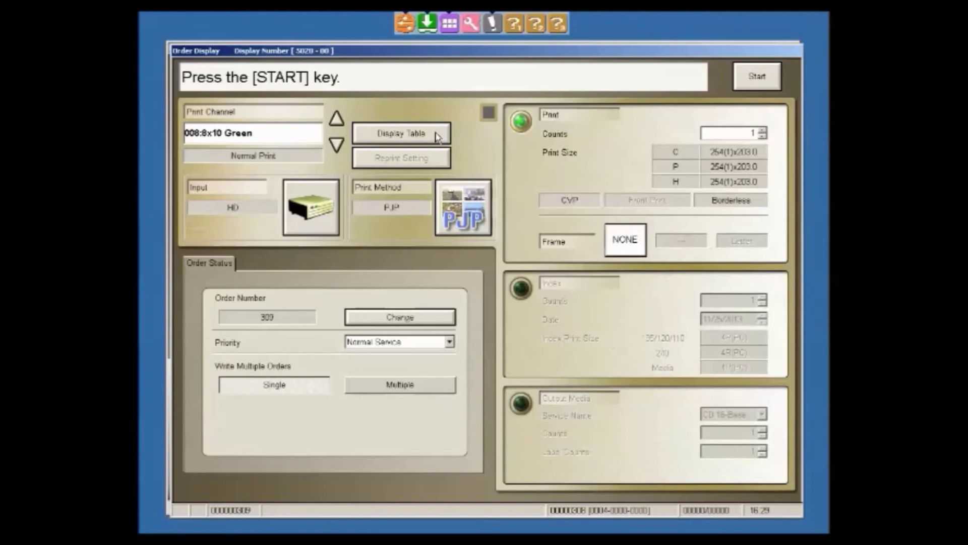
Toggle the Index and Output Media indicators on and back off
left_click(525, 295)
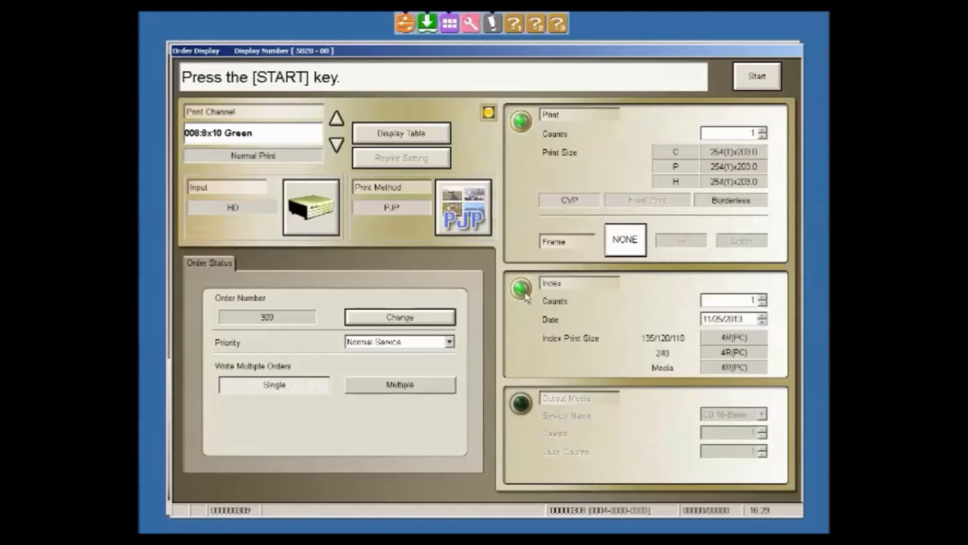
left_click(525, 296)
left_click(522, 405)
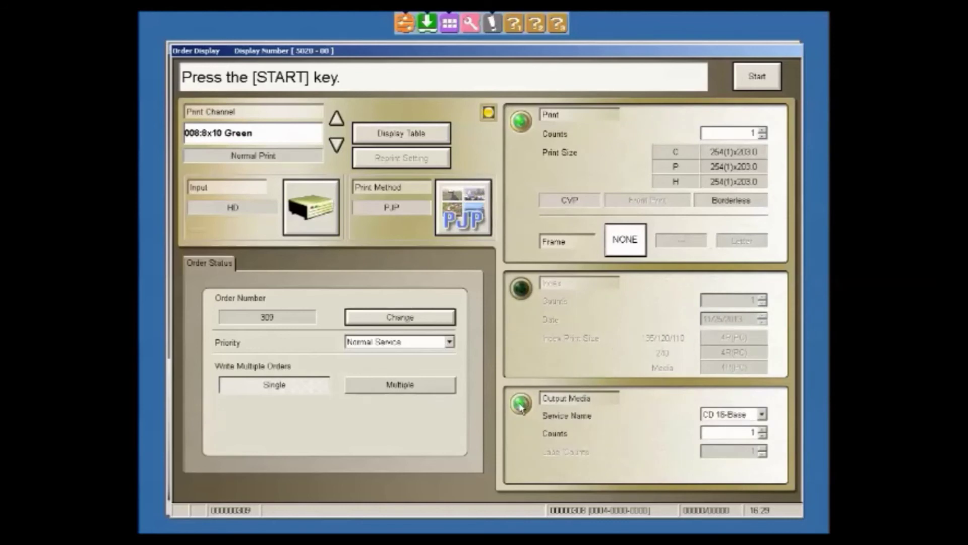
left_click(521, 406)
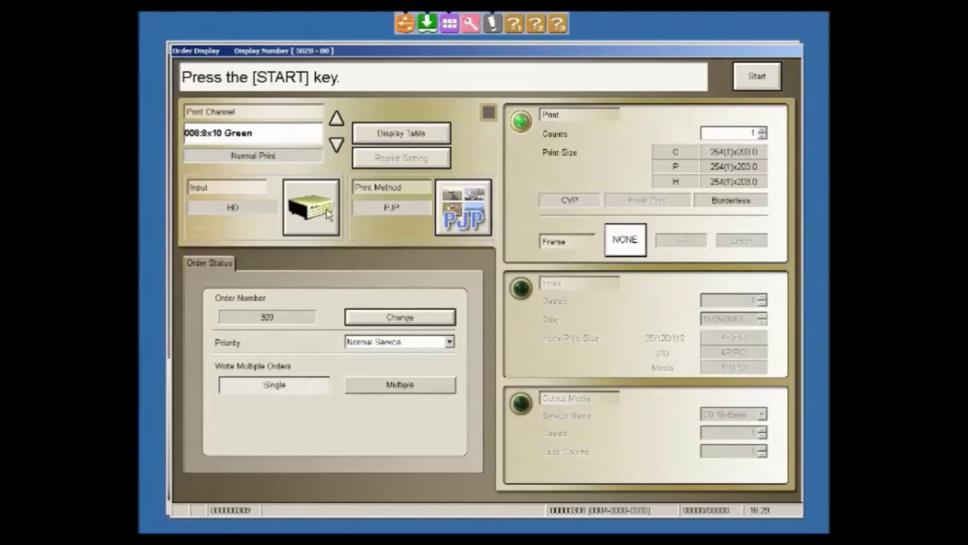
Set the input media to Compact Flash, then change it to CD-ROM (CD-R/RW)
left_click(329, 214)
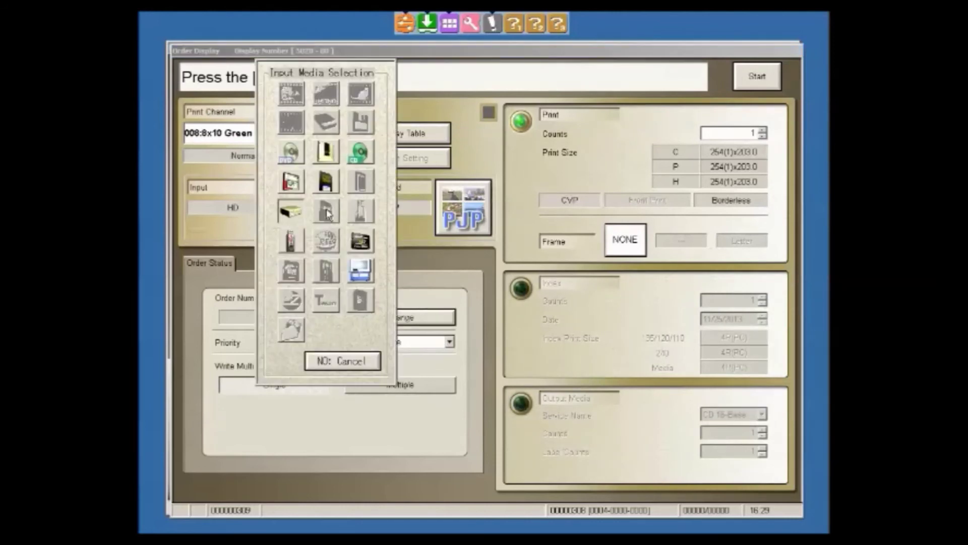
left_click(290, 181)
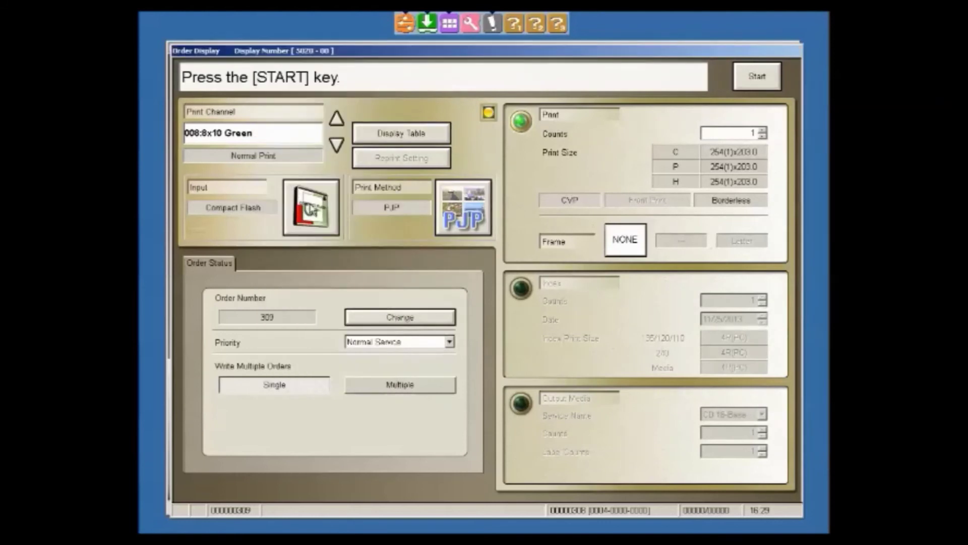
left_click(316, 207)
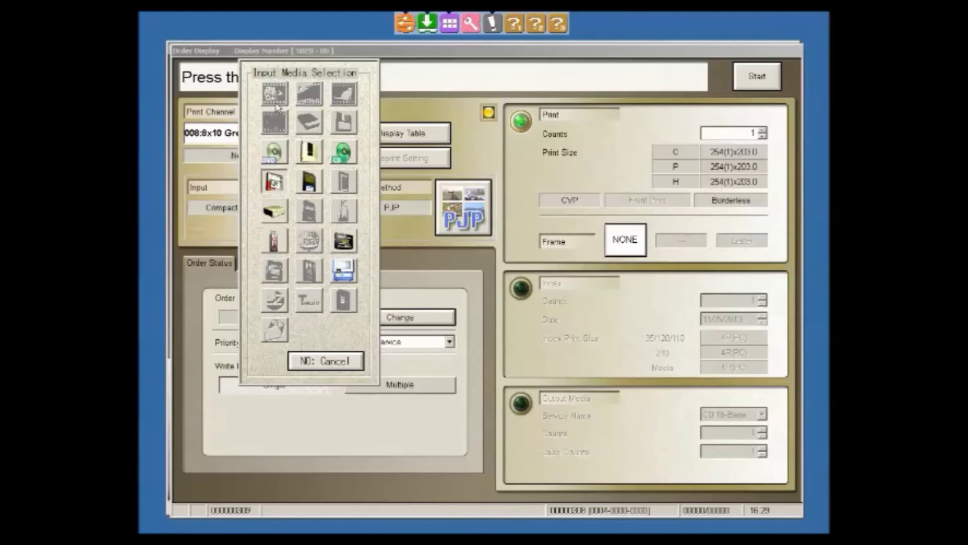
left_click(347, 152)
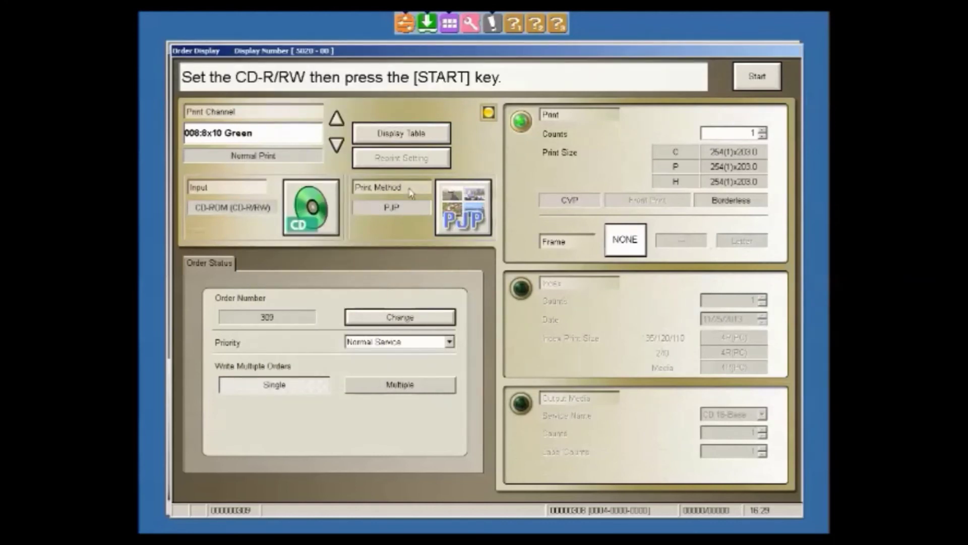
left_click(461, 204)
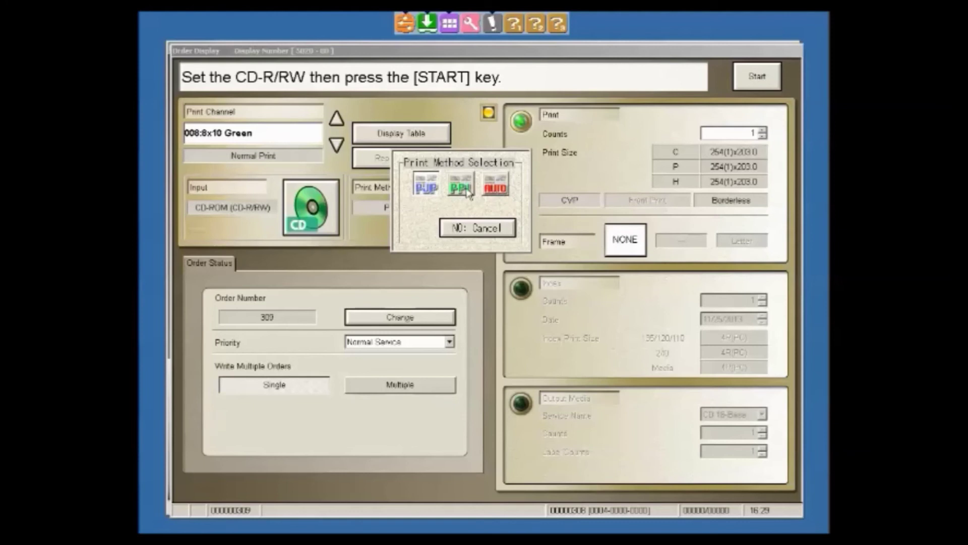
Try print methods AUTO and PJP before settling on PPI
left_click(502, 190)
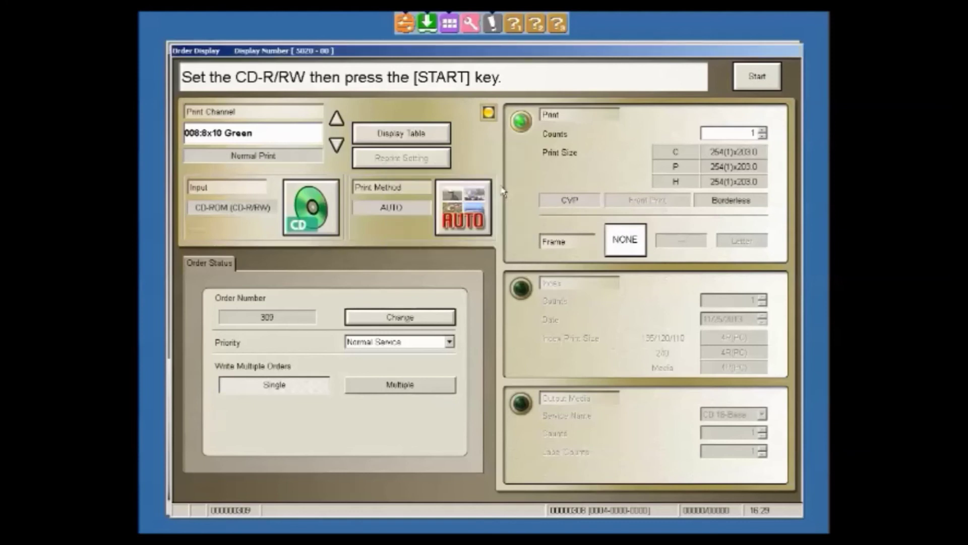
left_click(482, 212)
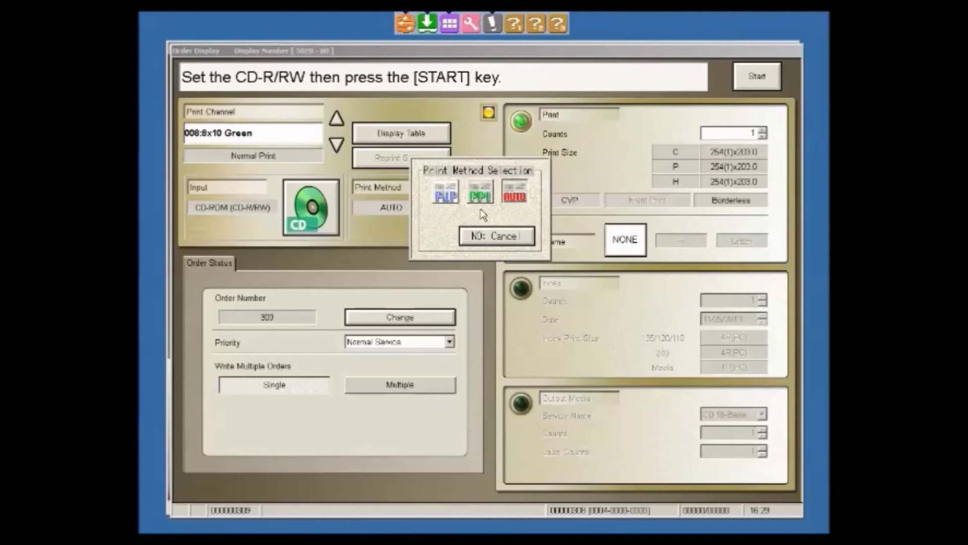
left_click(455, 197)
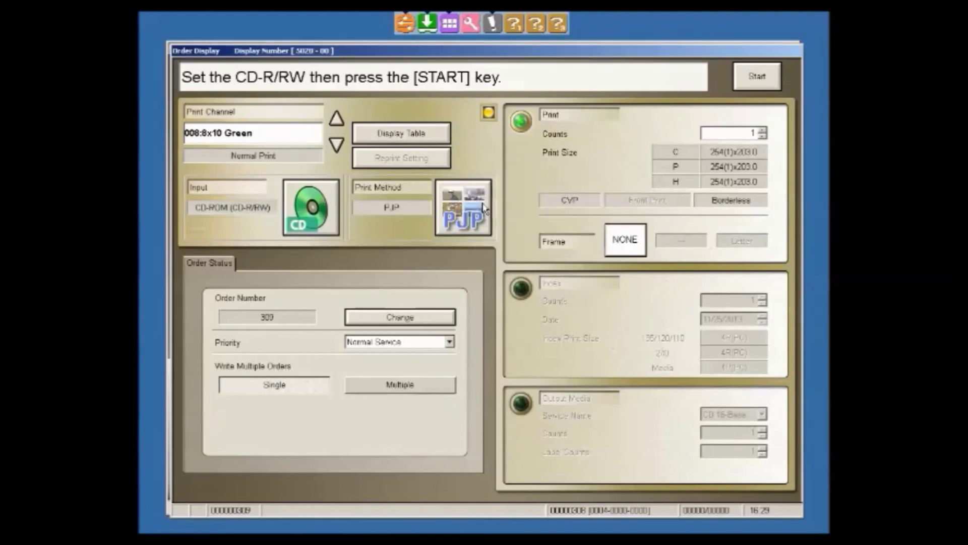
left_click(482, 208)
left_click(483, 195)
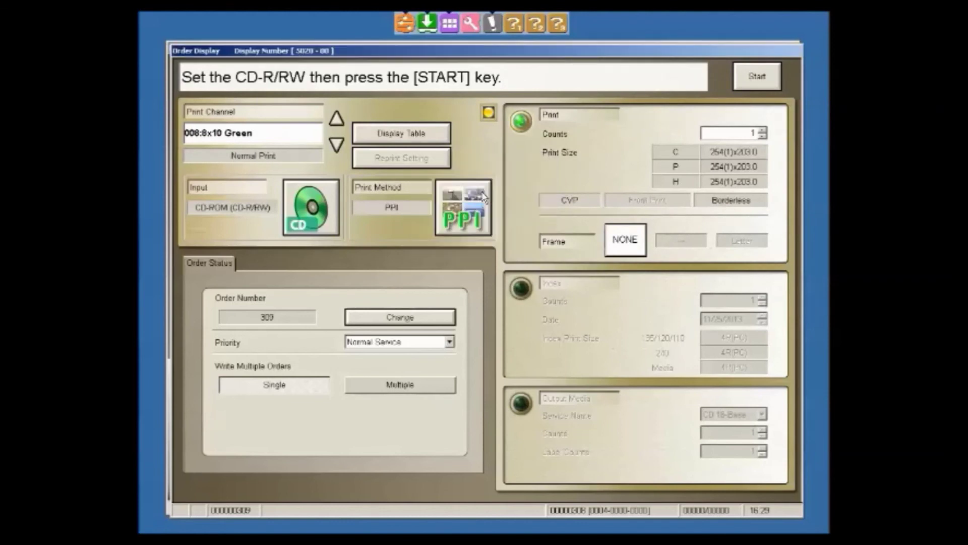